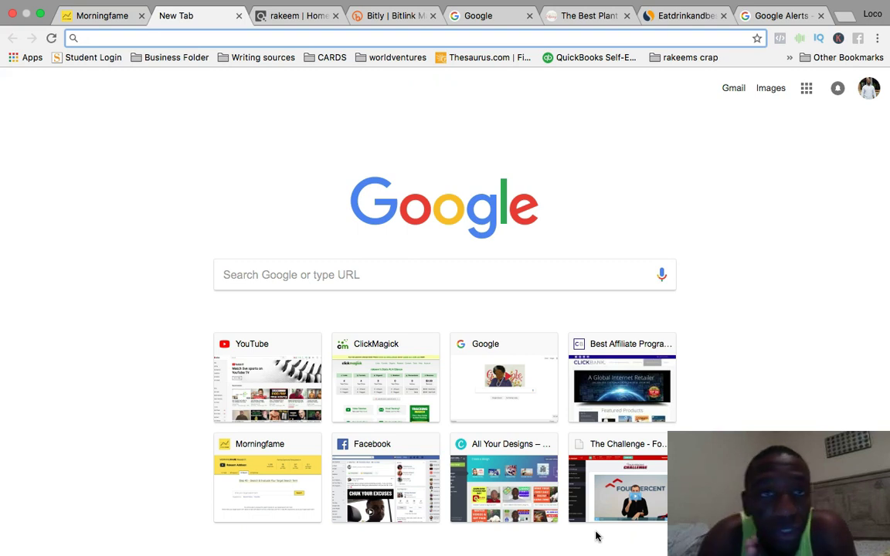
- Go to ClickBank's Marketplace and scroll to categories like Arts & Entertainment and Health & Fitness
{"action": "left_click", "coordinate": [305, 17]}
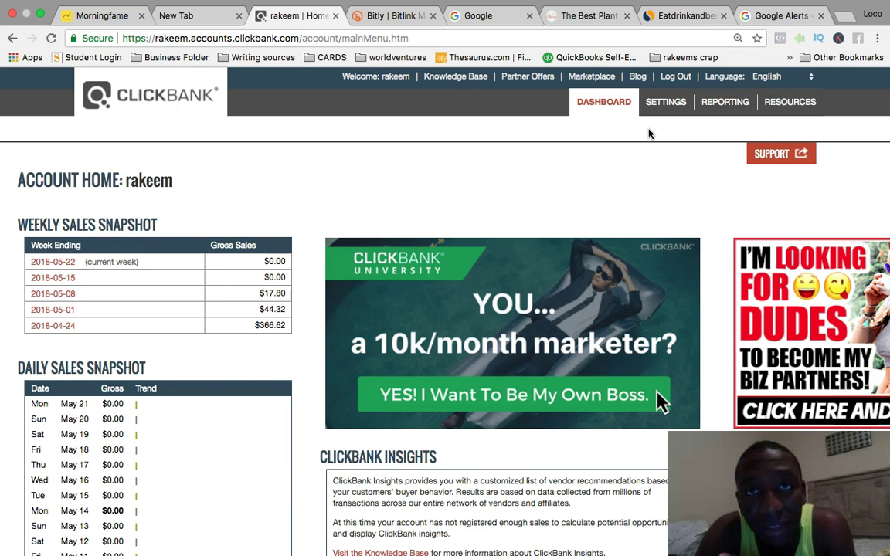
{"action": "left_click", "coordinate": [600, 81]}
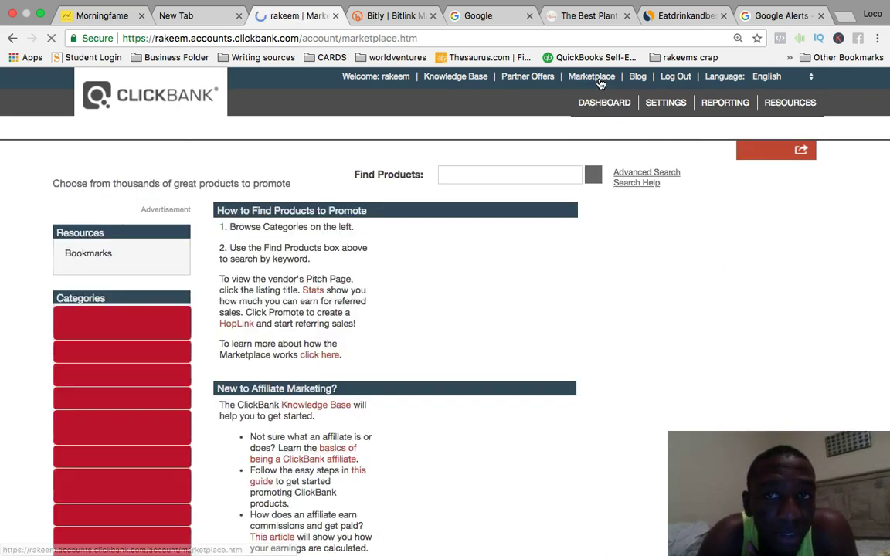
{"action": "scroll", "coordinate": [164, 218], "scroll_direction": "down", "scroll_amount": 3}
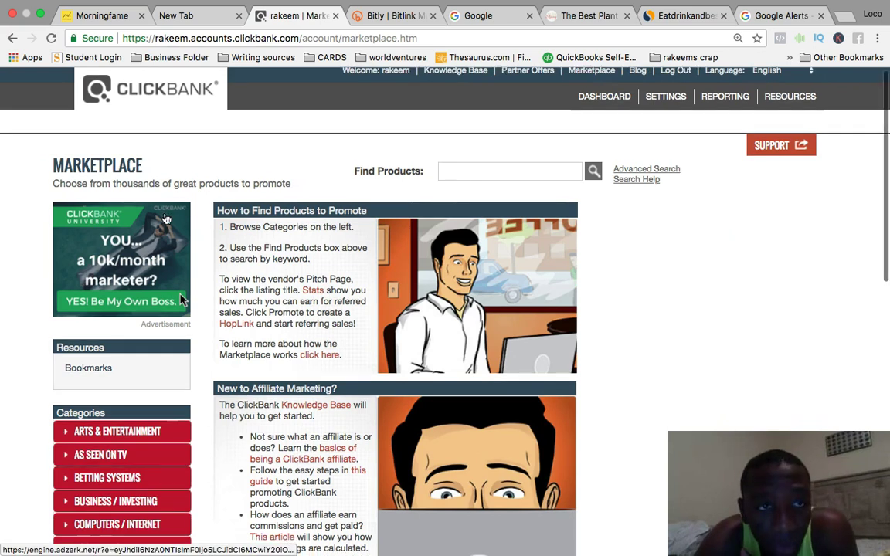
{"action": "scroll", "coordinate": [477, 441], "scroll_direction": "down", "scroll_amount": 4}
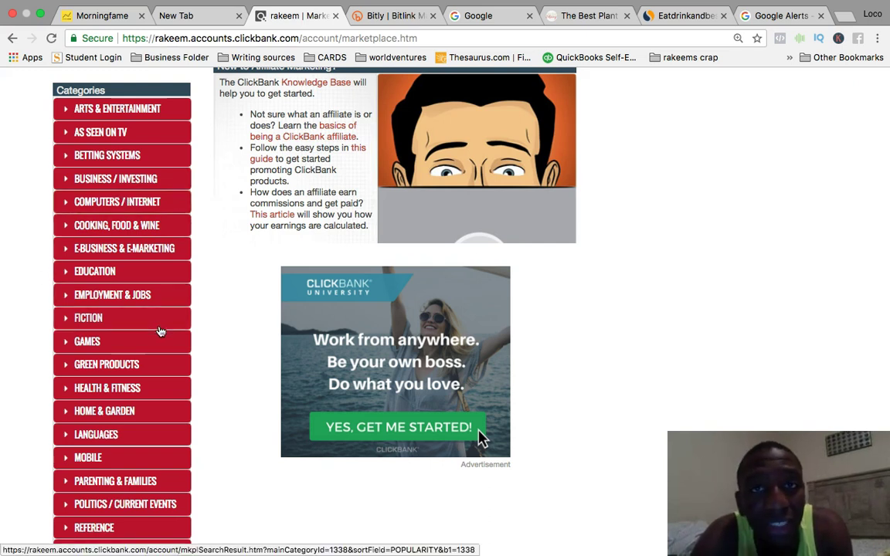
- Show the 1343 Health & Fitness products sorted by Gravity, led by Red Tea Detox
{"action": "left_click", "coordinate": [119, 392]}
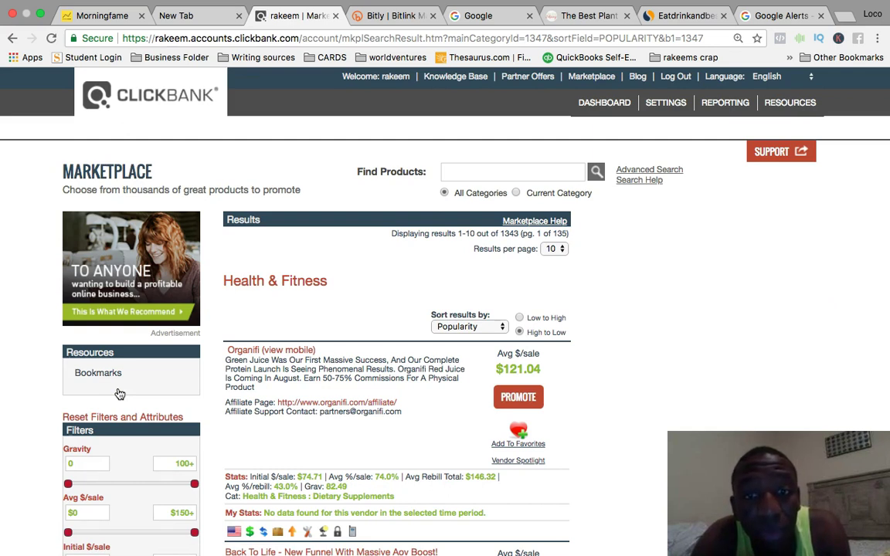
{"action": "left_click", "coordinate": [491, 328]}
{"action": "left_click", "coordinate": [451, 397]}
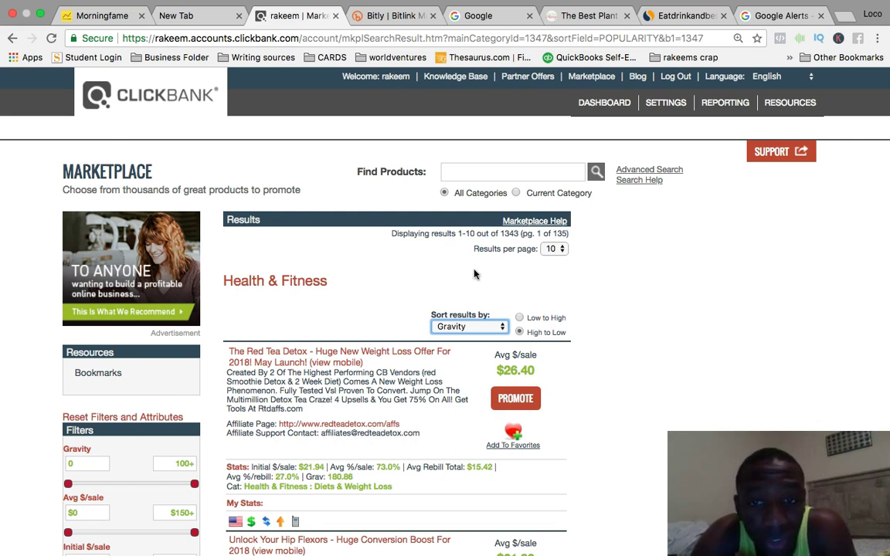
- Scroll the Gravity-sorted list down to Fat Decimator System (gravity 113.04, $24.34 per sale)
{"action": "scroll", "coordinate": [662, 343], "scroll_direction": "down", "scroll_amount": 5}
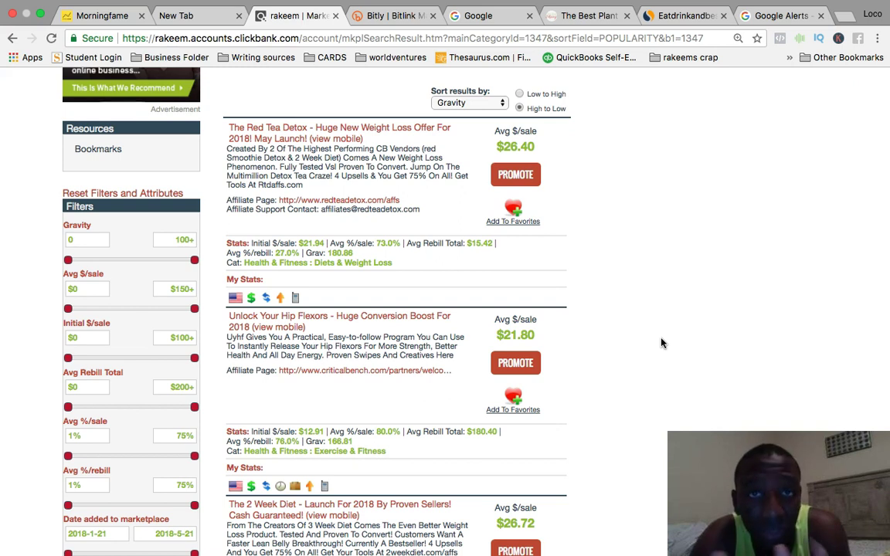
{"action": "scroll", "coordinate": [633, 329], "scroll_direction": "down", "scroll_amount": 3}
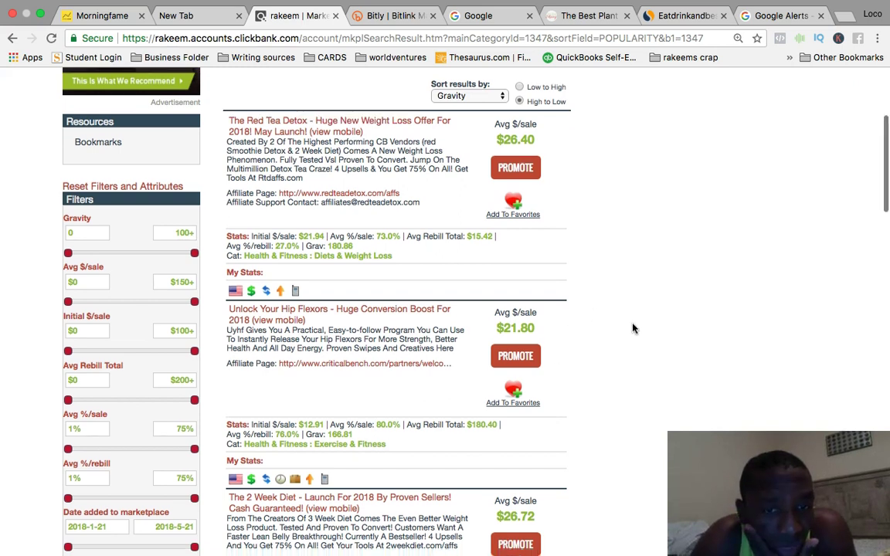
{"action": "scroll", "coordinate": [632, 329], "scroll_direction": "down", "scroll_amount": 5}
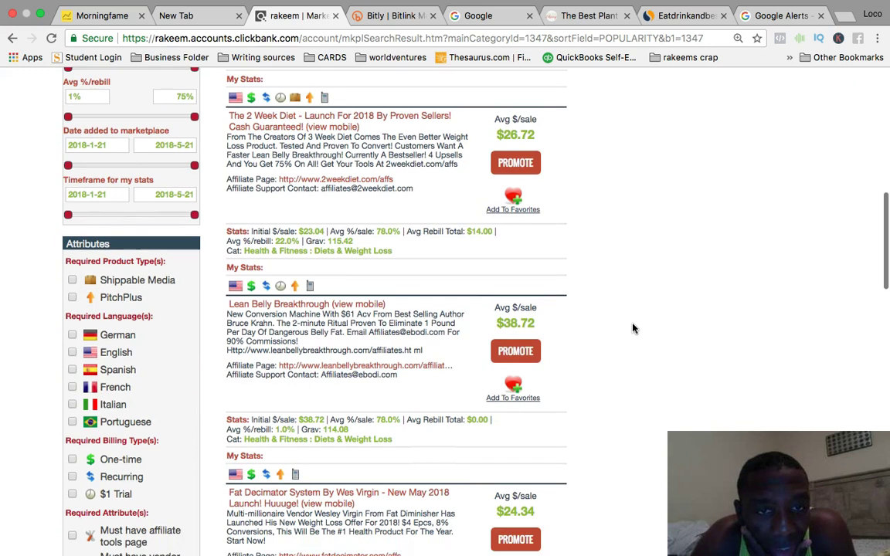
{"action": "scroll", "coordinate": [632, 329], "scroll_direction": "up", "scroll_amount": 1}
{"action": "scroll", "coordinate": [632, 329], "scroll_direction": "down", "scroll_amount": 5}
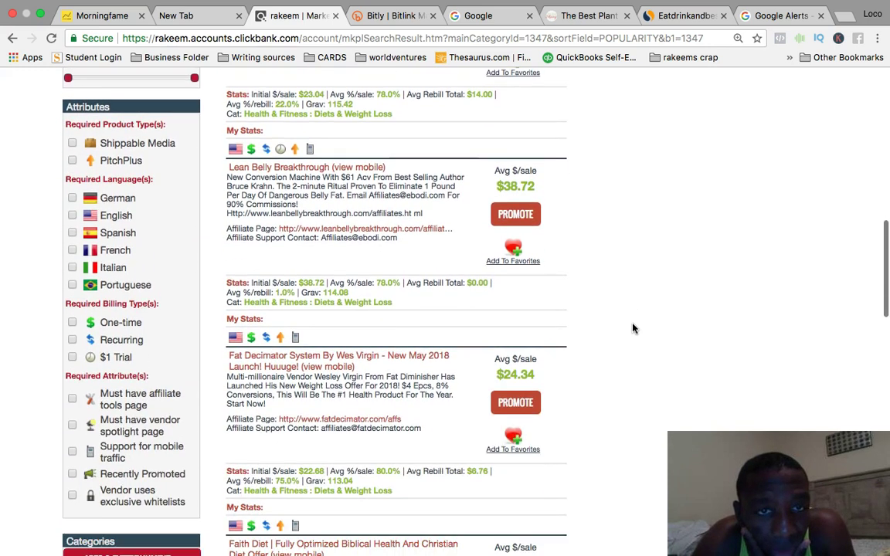
{"action": "scroll", "coordinate": [633, 329], "scroll_direction": "down", "scroll_amount": 1}
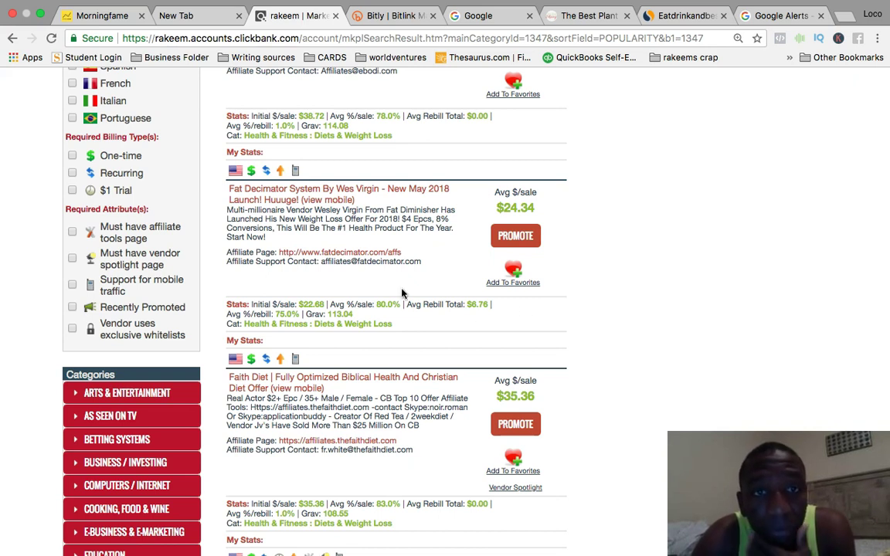
- Open the Fat Decimator System sales page and skim its $37 offer and guarantee
{"action": "left_click", "coordinate": [403, 193]}
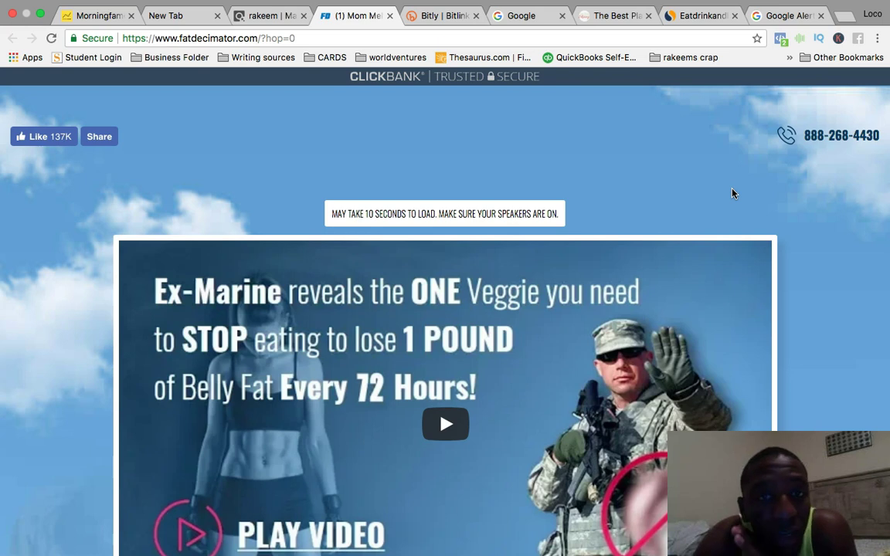
{"action": "scroll", "coordinate": [733, 194], "scroll_direction": "down", "scroll_amount": 3}
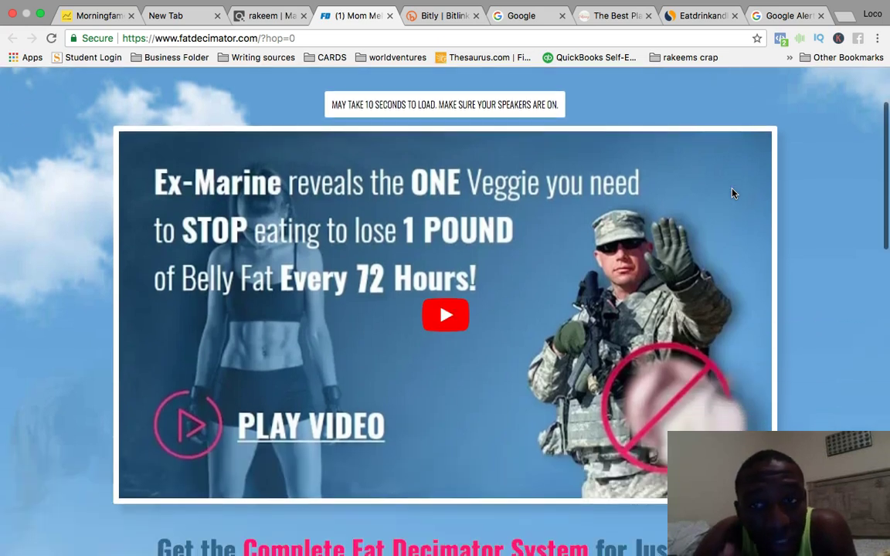
{"action": "scroll", "coordinate": [755, 193], "scroll_direction": "down", "scroll_amount": 5}
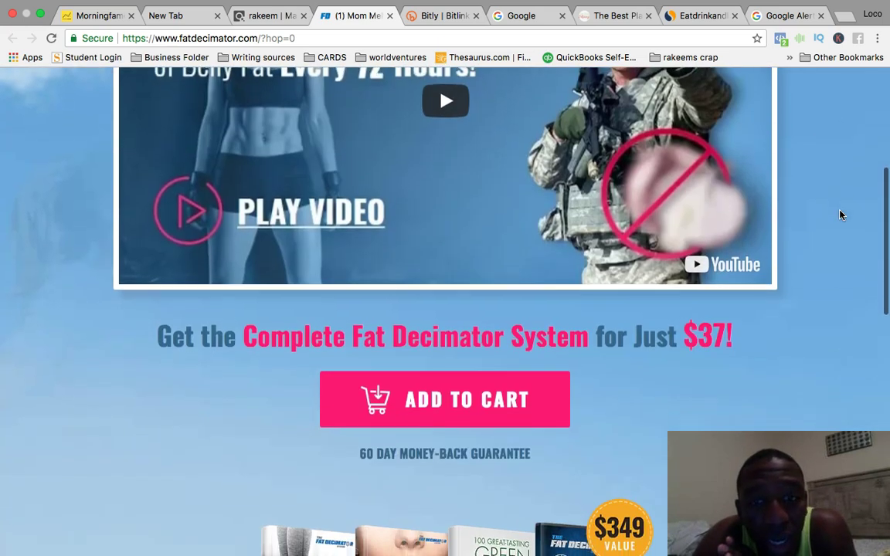
{"action": "scroll", "coordinate": [695, 308], "scroll_direction": "up", "scroll_amount": 8}
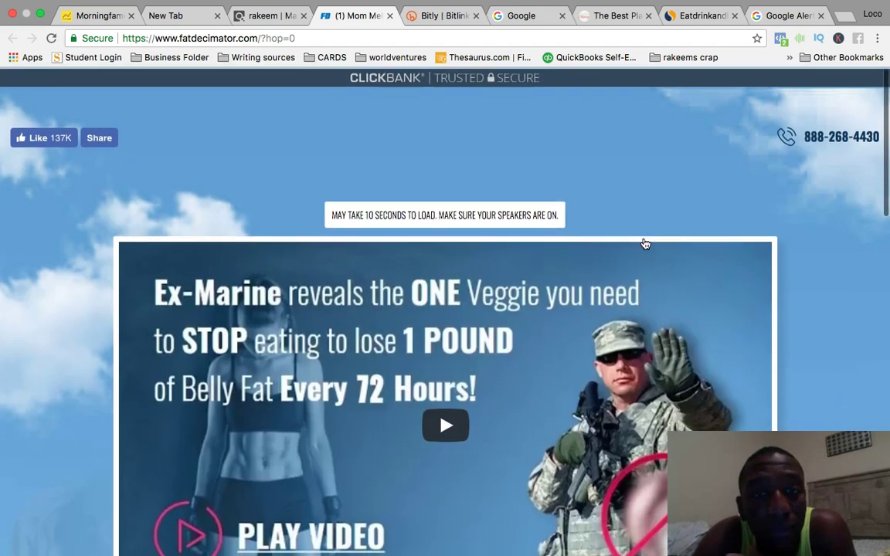
{"action": "scroll", "coordinate": [646, 243], "scroll_direction": "down", "scroll_amount": 10}
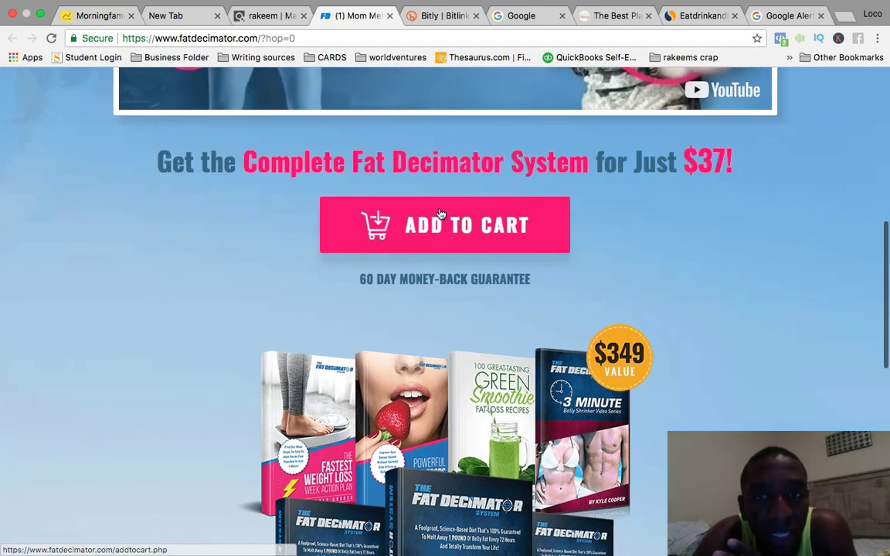
{"action": "scroll", "coordinate": [788, 268], "scroll_direction": "up", "scroll_amount": 10}
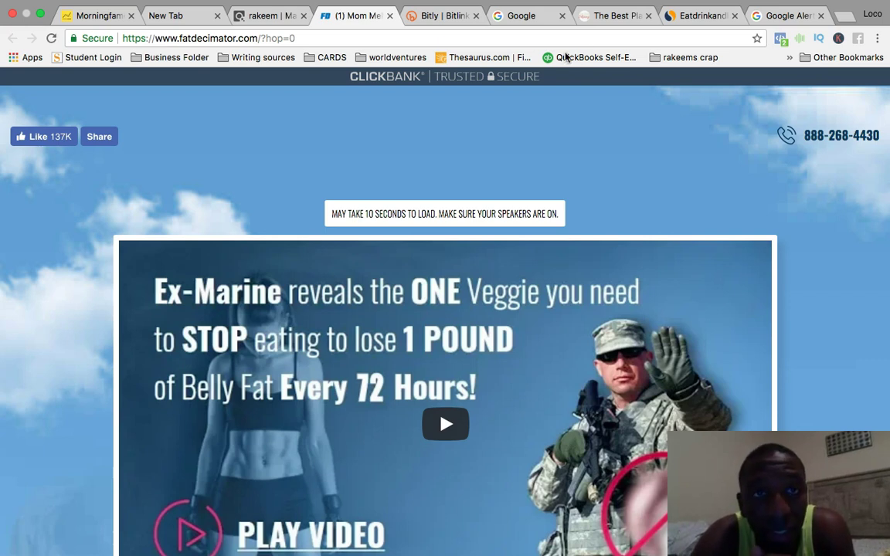
- Close the sales tab, generate a HopLink for 'decimator' and copy its URL
{"action": "left_click", "coordinate": [391, 17]}
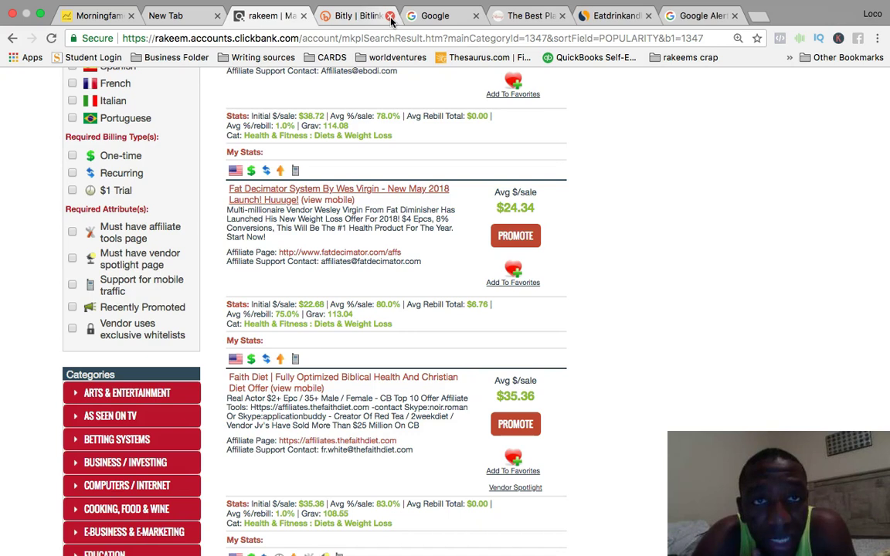
{"action": "left_click", "coordinate": [516, 236]}
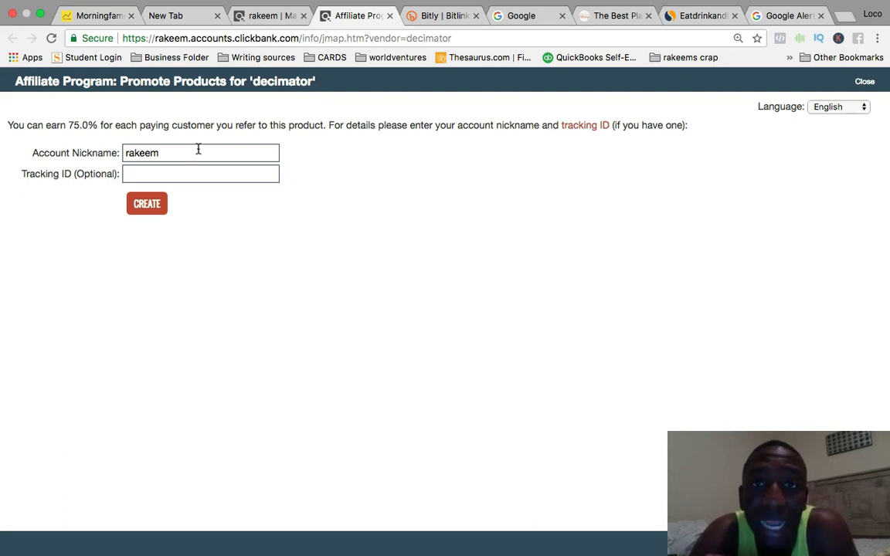
{"action": "left_click", "coordinate": [146, 204]}
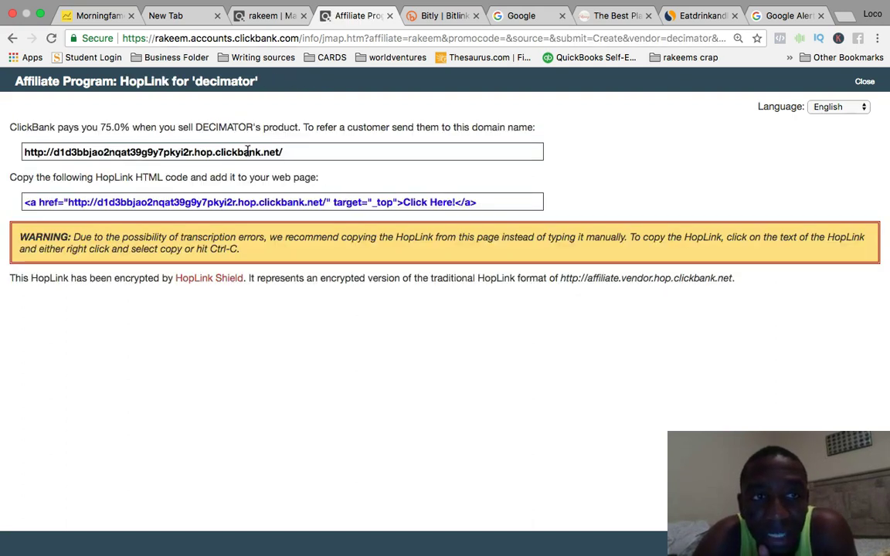
{"action": "left_click", "coordinate": [248, 149]}
{"action": "key", "text": "super+c"}
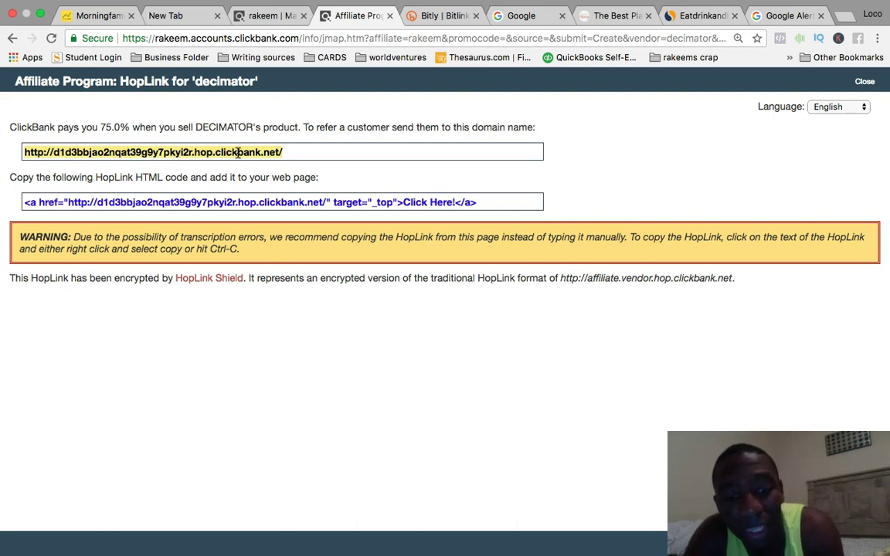
{"action": "left_click", "coordinate": [440, 16]}
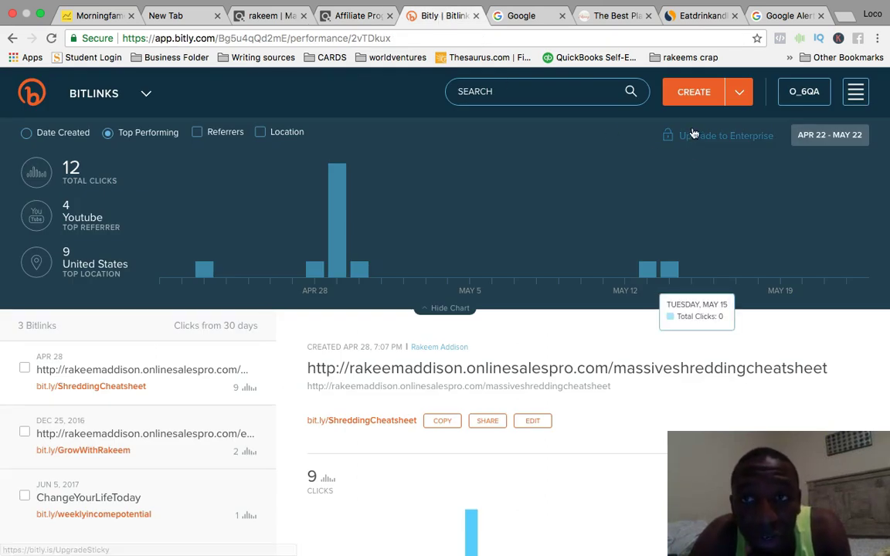
- Paste the HopLink into a new Bitly link, keep the default back-half, and copy bit.ly/2IF44AX
{"action": "left_click", "coordinate": [693, 92]}
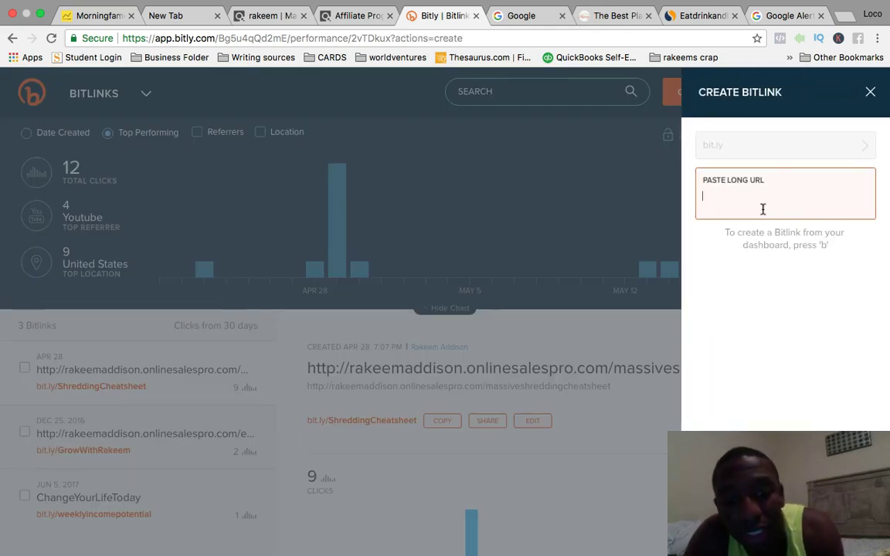
{"action": "key", "text": "super+v"}
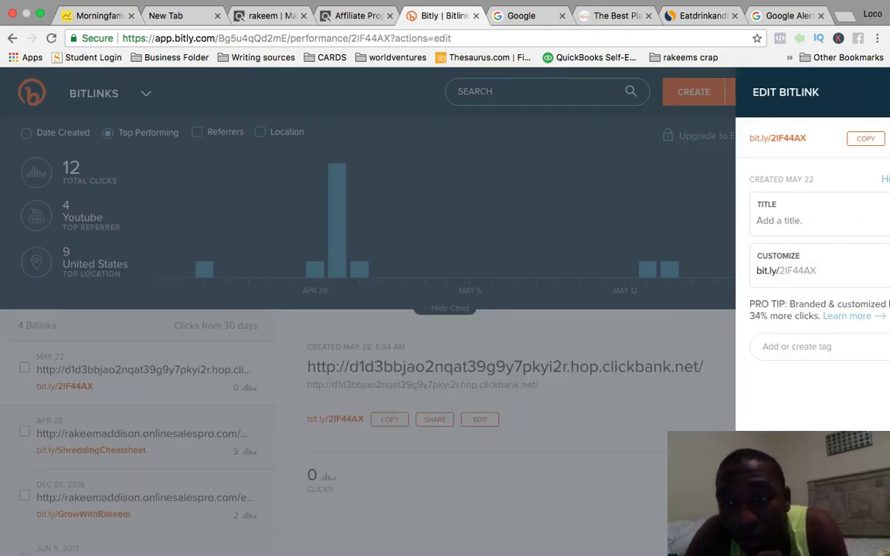
{"action": "left_click_drag", "start_coordinate": [775, 265], "coordinate": [693, 267]}
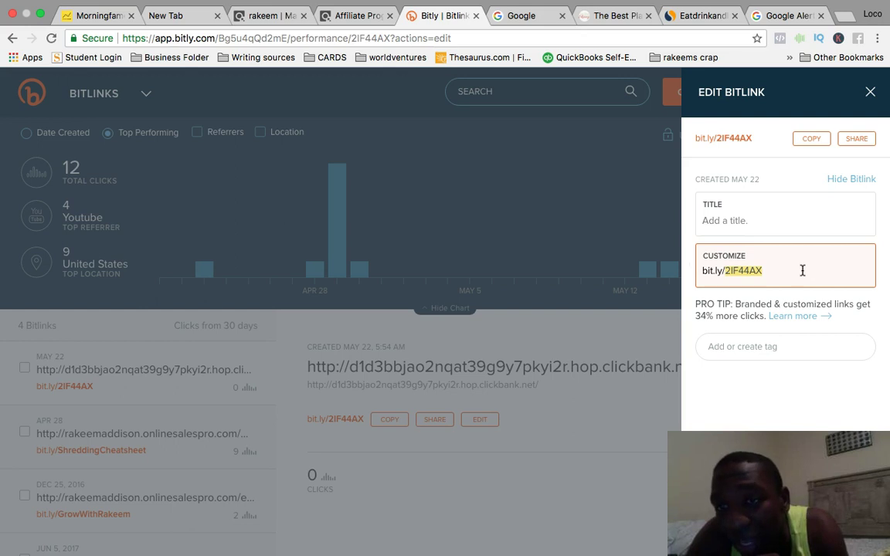
{"action": "left_click", "coordinate": [767, 270]}
{"action": "left_click", "coordinate": [819, 147]}
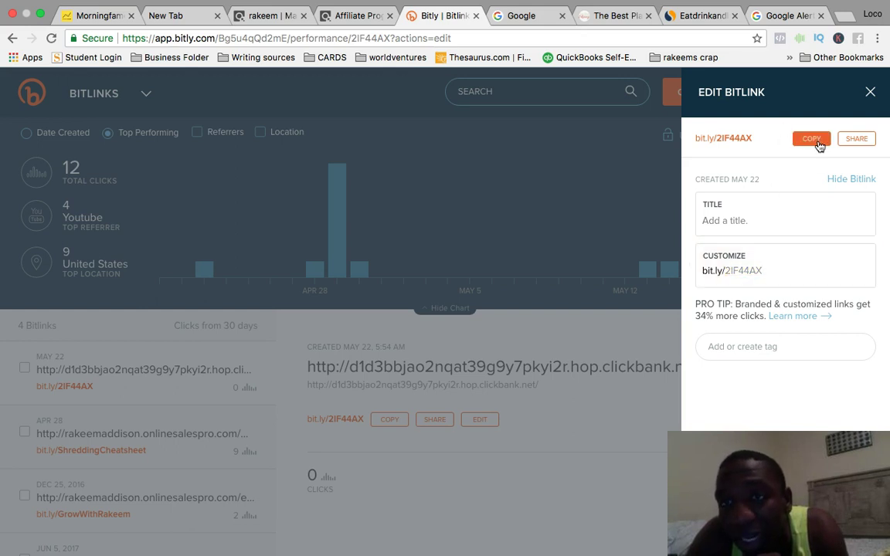
{"action": "left_click", "coordinate": [850, 16]}
{"action": "key", "text": "ctrl+v"}
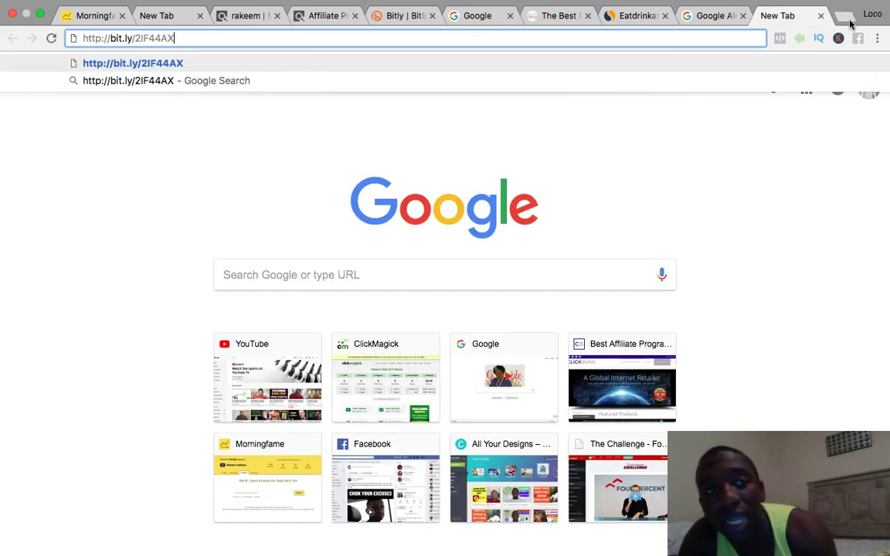
{"action": "key", "text": "Return"}
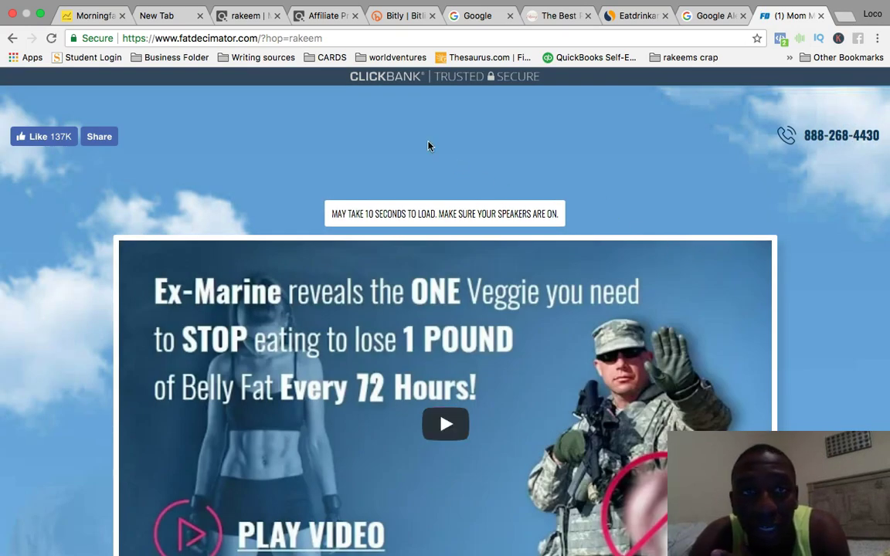
{"action": "left_click_drag", "start_coordinate": [324, 38], "coordinate": [263, 38]}
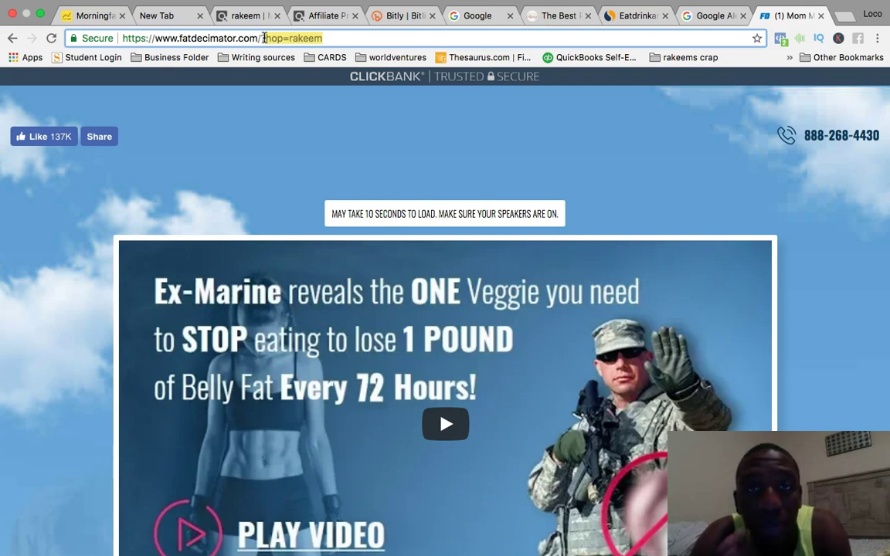
{"action": "left_click", "coordinate": [821, 15]}
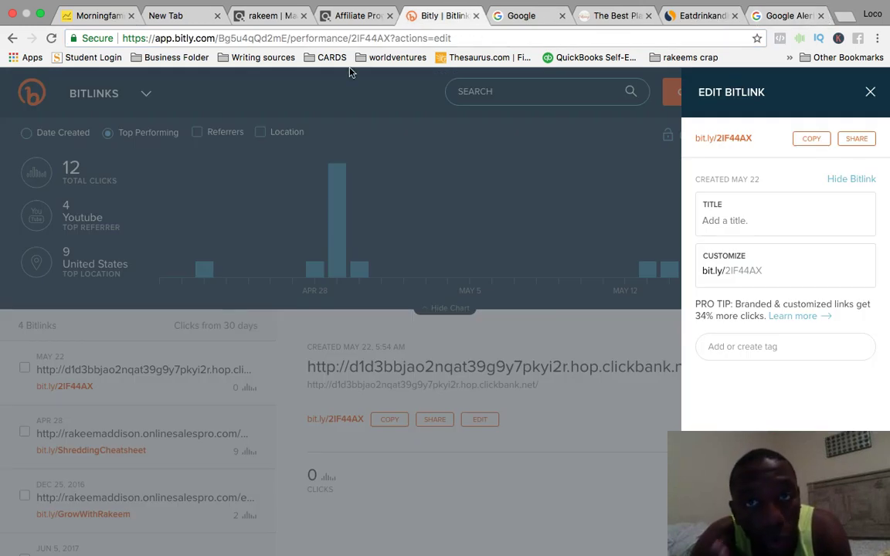
- Search Google for 'weight loss', then refine the query to 'weight loss blogs'
{"action": "left_click", "coordinate": [532, 17]}
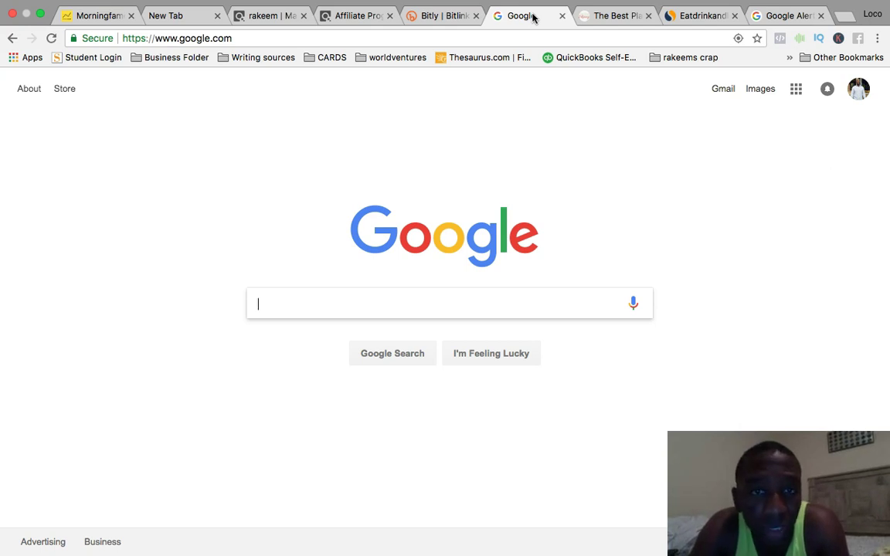
{"action": "type", "text": "we"}
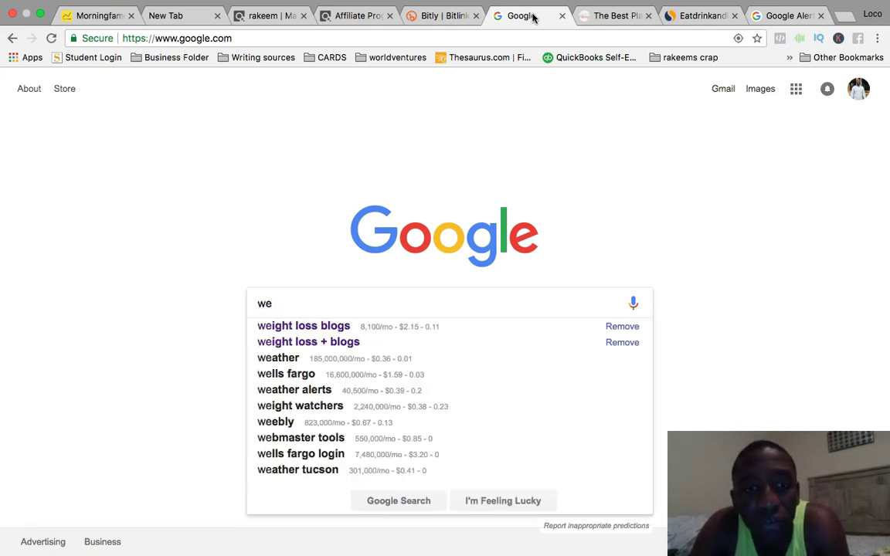
{"action": "type", "text": "ight"}
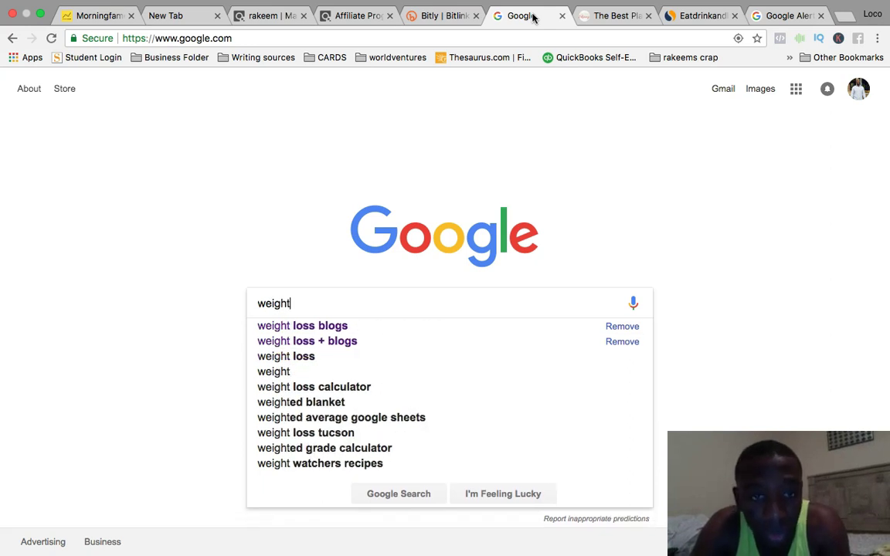
{"action": "type", "text": " loss"}
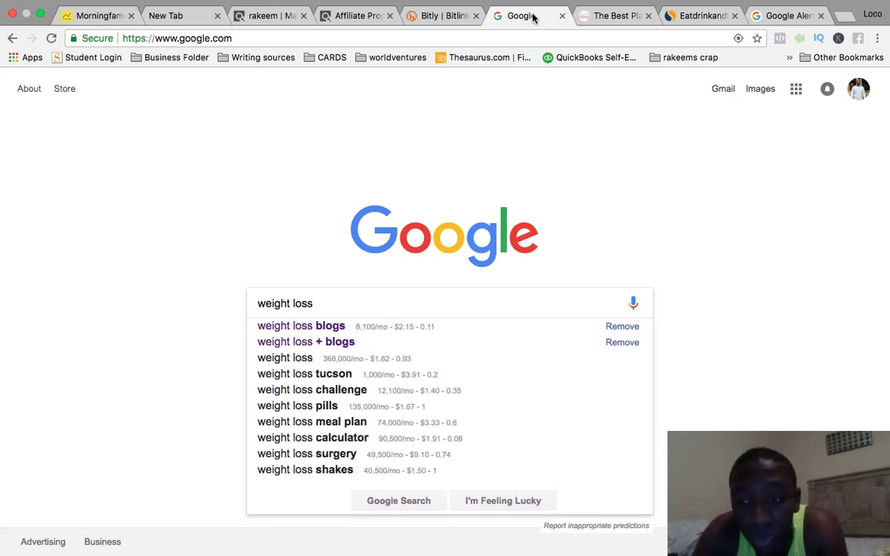
{"action": "key", "text": "Return"}
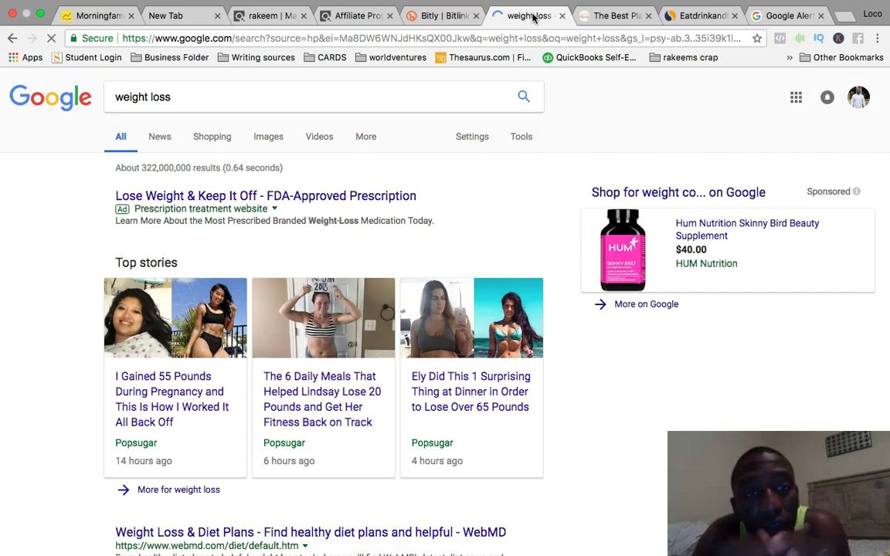
{"action": "left_click", "coordinate": [211, 93]}
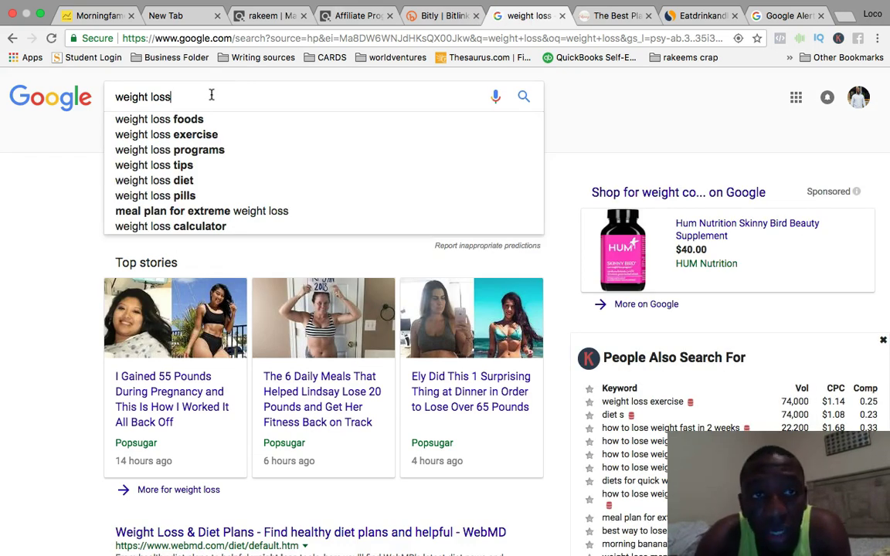
{"action": "type", "text": "blogs"}
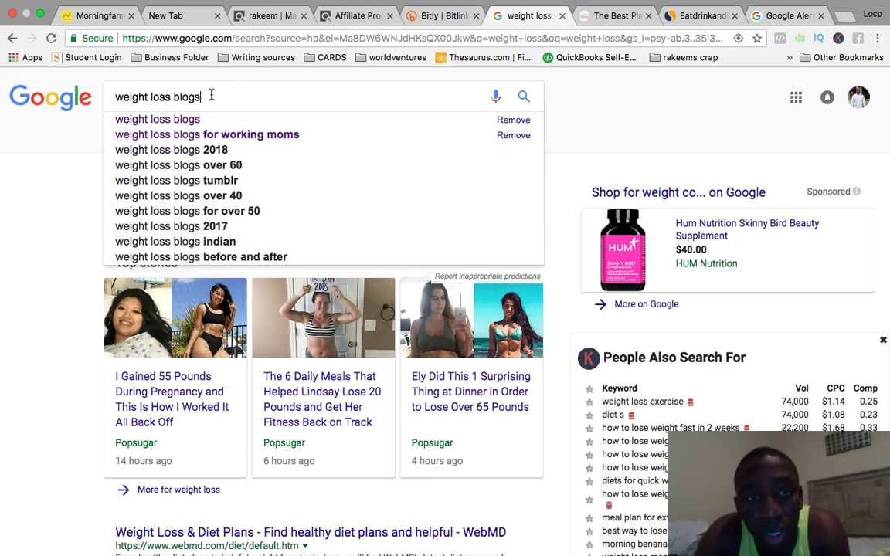
{"action": "key", "text": "Return"}
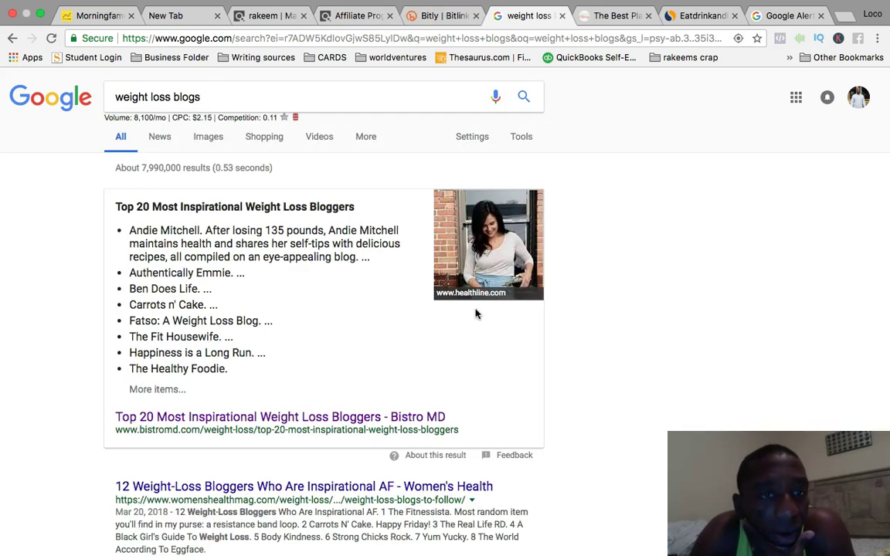
{"action": "scroll", "coordinate": [476, 313], "scroll_direction": "down", "scroll_amount": 3}
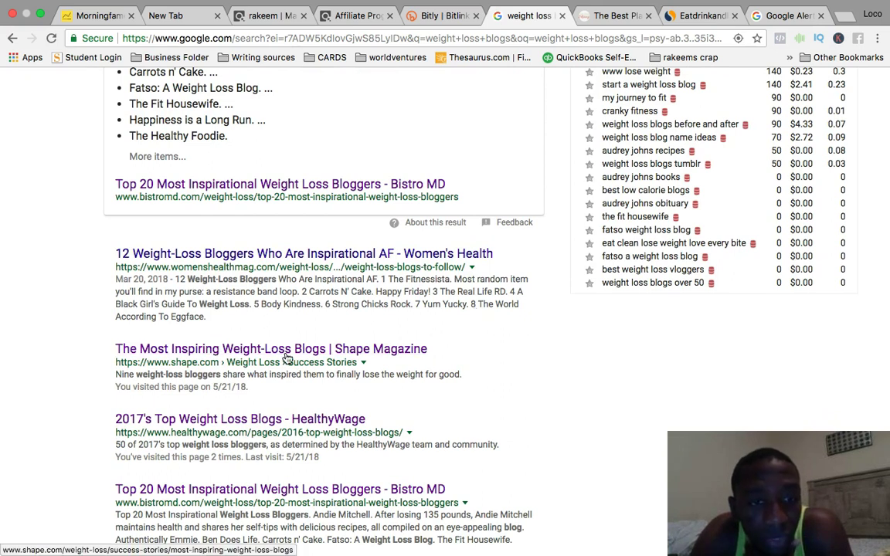
- Open HealthyWage's '2017's Top Weight Loss Blogs' result, skim the list, then close it
{"action": "left_click", "coordinate": [201, 421]}
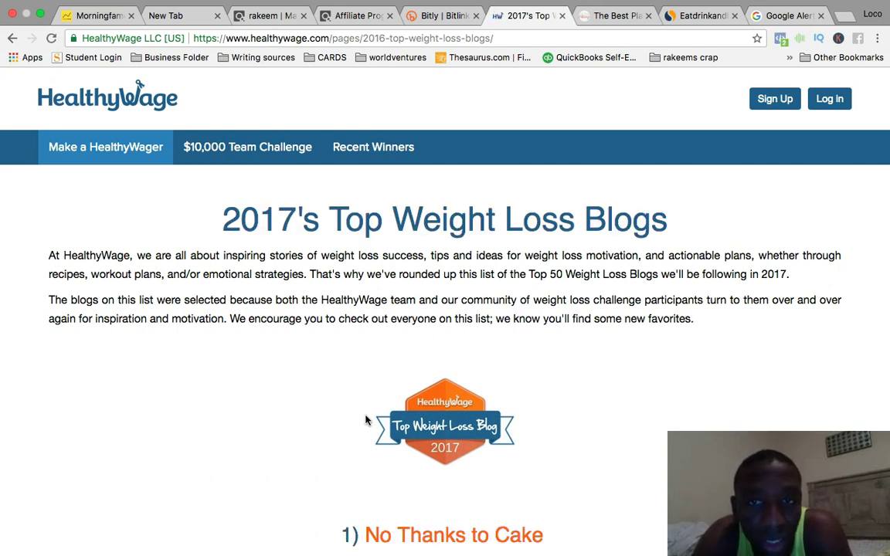
{"action": "scroll", "coordinate": [682, 323], "scroll_direction": "down", "scroll_amount": 8}
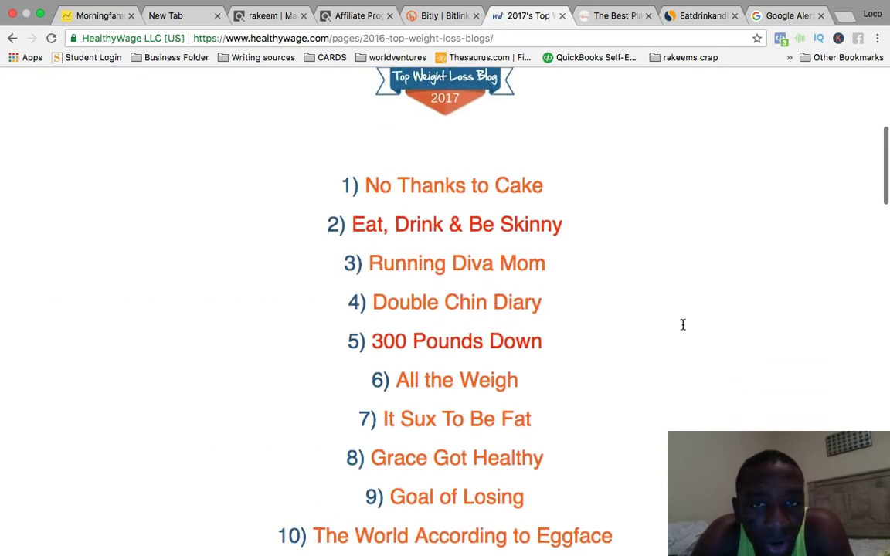
{"action": "scroll", "coordinate": [683, 325], "scroll_direction": "down", "scroll_amount": 10}
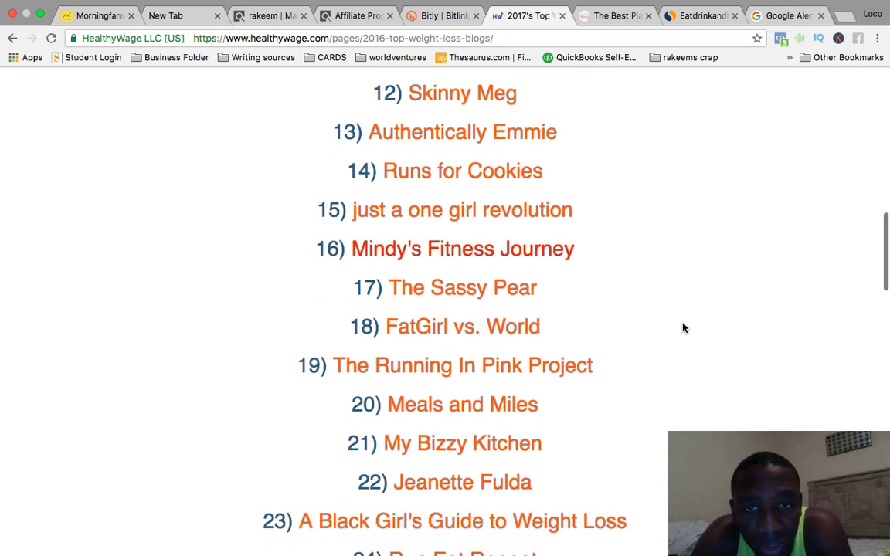
{"action": "scroll", "coordinate": [682, 328], "scroll_direction": "down", "scroll_amount": 1}
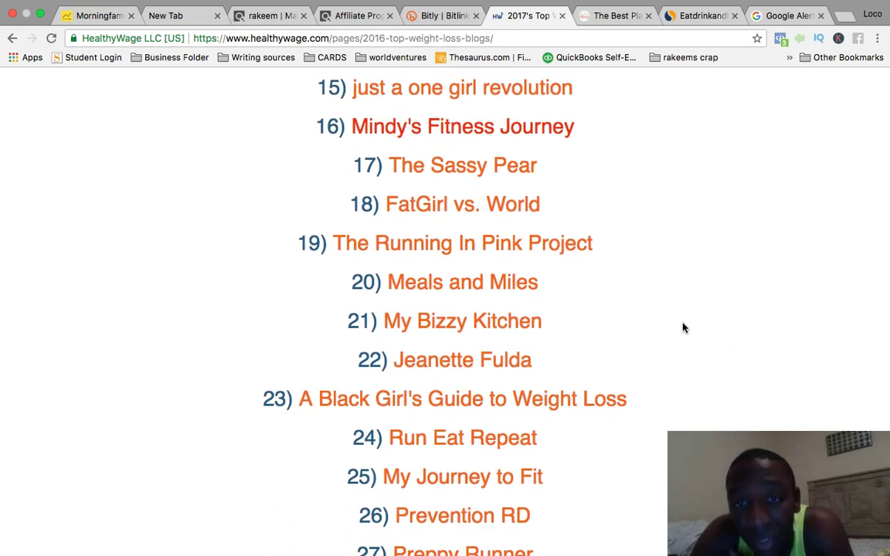
{"action": "scroll", "coordinate": [683, 327], "scroll_direction": "up", "scroll_amount": 10}
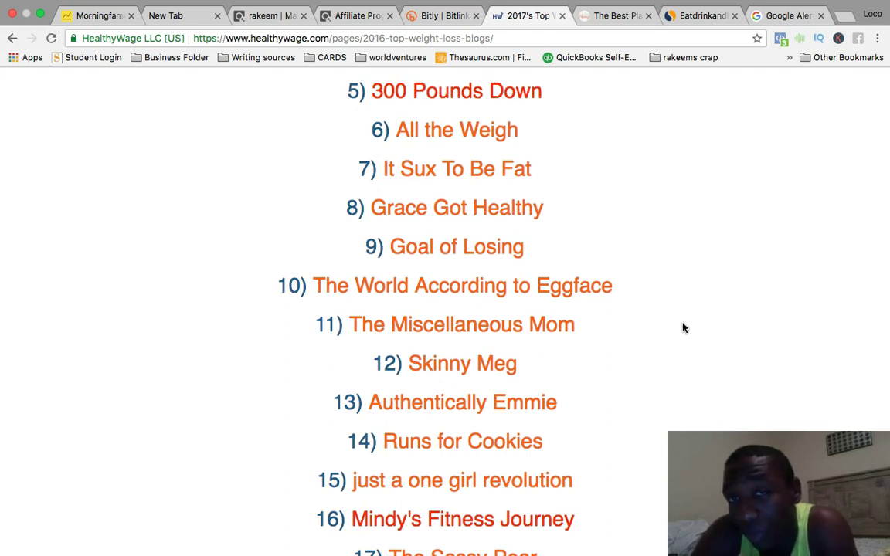
{"action": "left_click", "coordinate": [561, 16]}
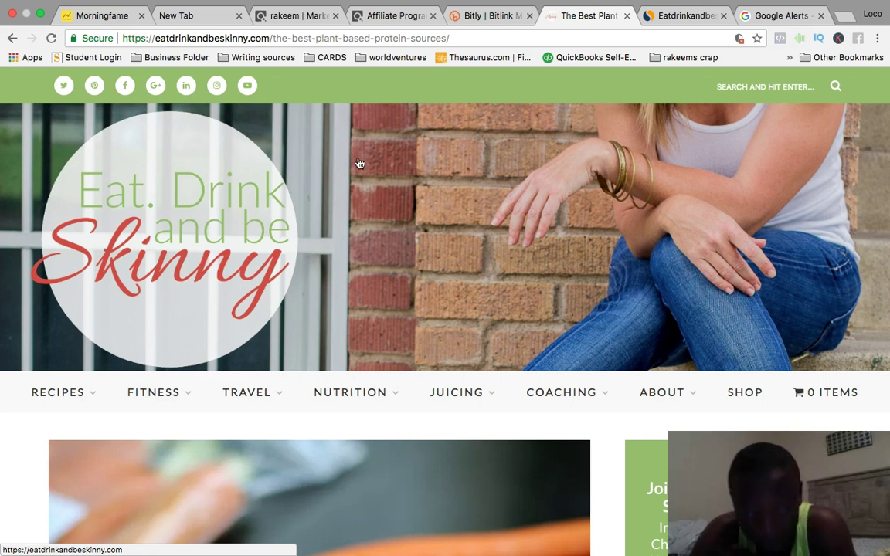
- Read The Best Plant Based Protein Sources post past its chart and author bio to the two comments
{"action": "scroll", "coordinate": [378, 262], "scroll_direction": "down", "scroll_amount": 2}
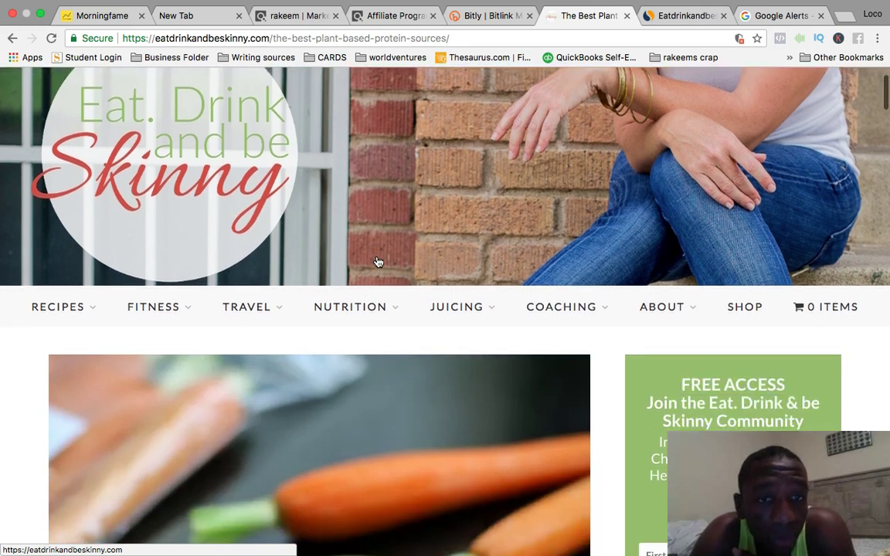
{"action": "scroll", "coordinate": [378, 262], "scroll_direction": "down", "scroll_amount": 4}
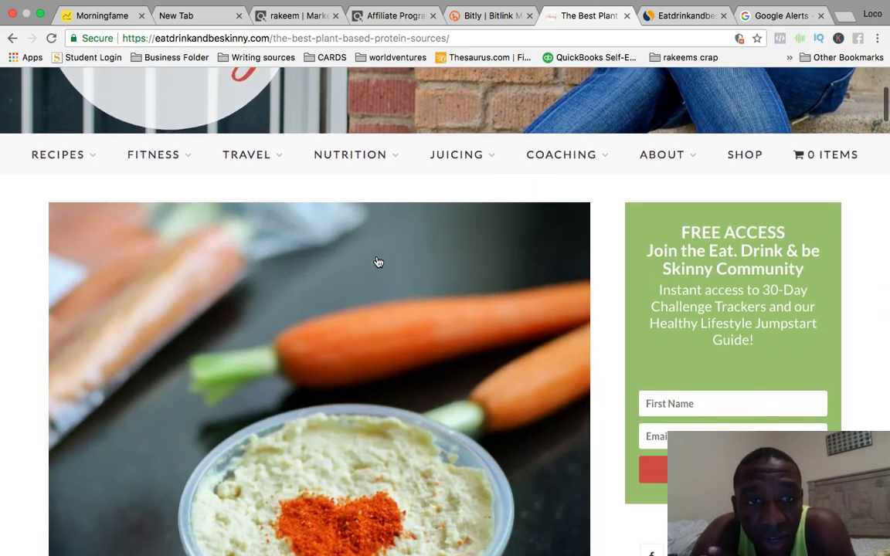
{"action": "scroll", "coordinate": [377, 262], "scroll_direction": "down", "scroll_amount": 4}
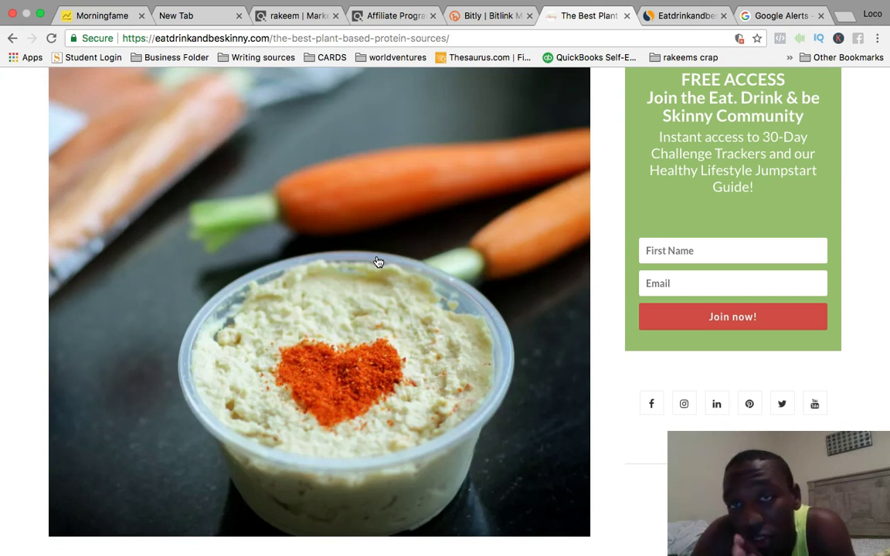
{"action": "scroll", "coordinate": [378, 262], "scroll_direction": "down", "scroll_amount": 20}
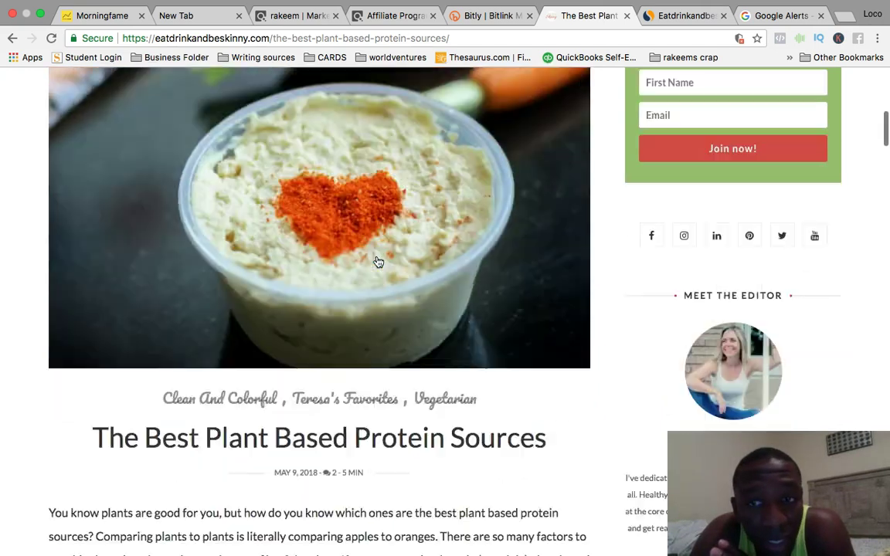
{"action": "scroll", "coordinate": [378, 262], "scroll_direction": "up", "scroll_amount": 10}
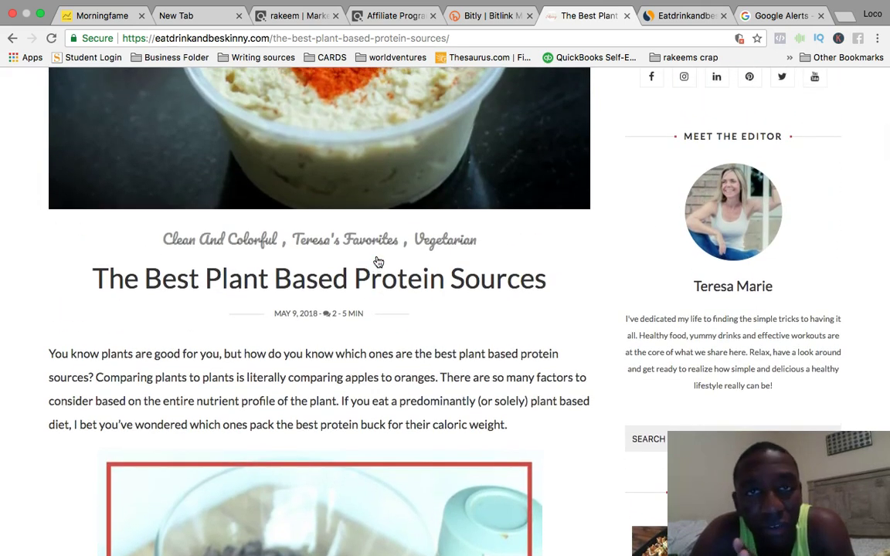
{"action": "scroll", "coordinate": [378, 262], "scroll_direction": "up", "scroll_amount": 15}
{"action": "scroll", "coordinate": [377, 262], "scroll_direction": "up", "scroll_amount": 2}
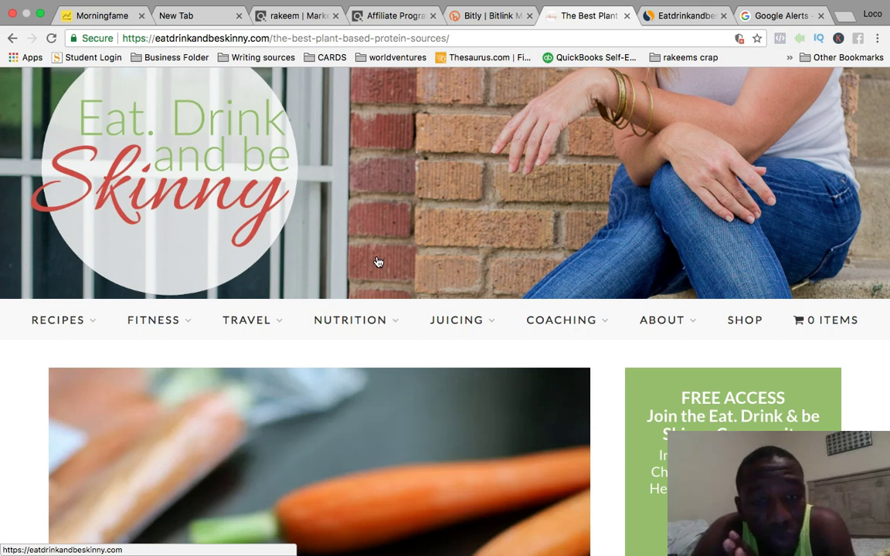
{"action": "scroll", "coordinate": [377, 262], "scroll_direction": "down", "scroll_amount": 5}
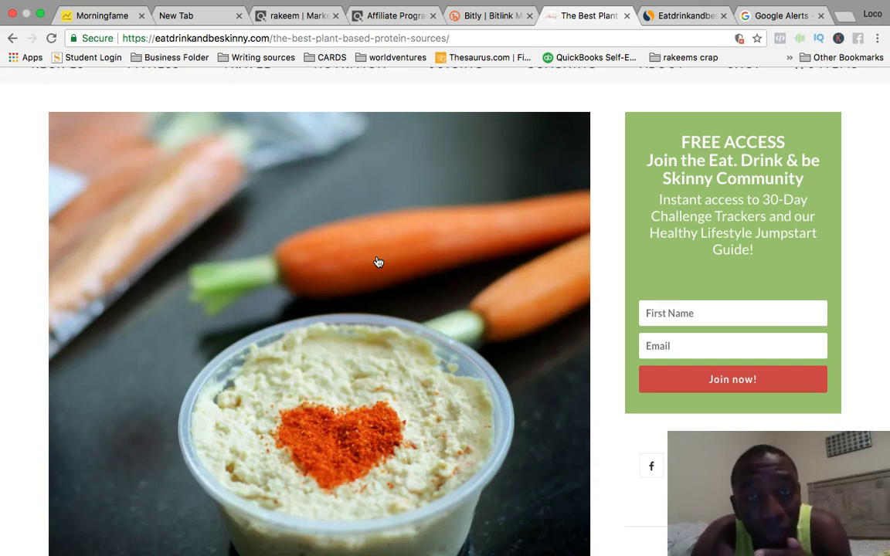
{"action": "scroll", "coordinate": [379, 262], "scroll_direction": "down", "scroll_amount": 10}
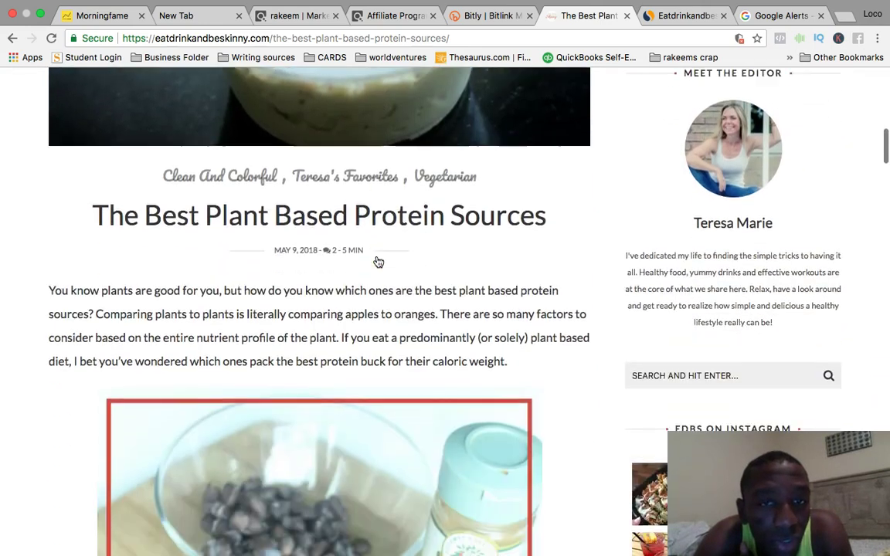
{"action": "scroll", "coordinate": [378, 262], "scroll_direction": "down", "scroll_amount": 1}
{"action": "scroll", "coordinate": [437, 229], "scroll_direction": "down", "scroll_amount": 4}
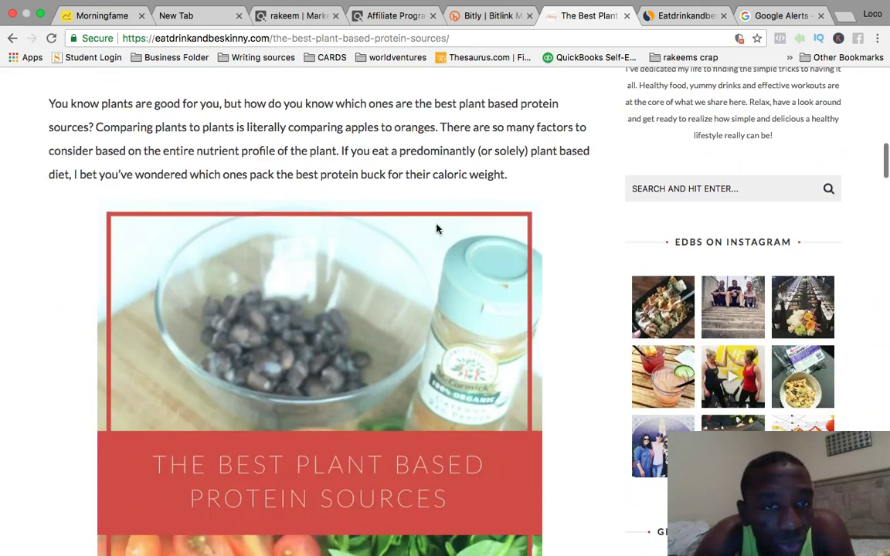
{"action": "scroll", "coordinate": [436, 229], "scroll_direction": "down", "scroll_amount": 5}
{"action": "scroll", "coordinate": [437, 229], "scroll_direction": "down", "scroll_amount": 4}
{"action": "scroll", "coordinate": [437, 229], "scroll_direction": "down", "scroll_amount": 1}
{"action": "scroll", "coordinate": [436, 229], "scroll_direction": "down", "scroll_amount": 8}
{"action": "scroll", "coordinate": [436, 229], "scroll_direction": "down", "scroll_amount": 20}
{"action": "scroll", "coordinate": [436, 229], "scroll_direction": "down", "scroll_amount": 20}
{"action": "scroll", "coordinate": [437, 228], "scroll_direction": "up", "scroll_amount": 6}
{"action": "scroll", "coordinate": [437, 229], "scroll_direction": "down", "scroll_amount": 4}
{"action": "scroll", "coordinate": [437, 228], "scroll_direction": "up", "scroll_amount": 3}
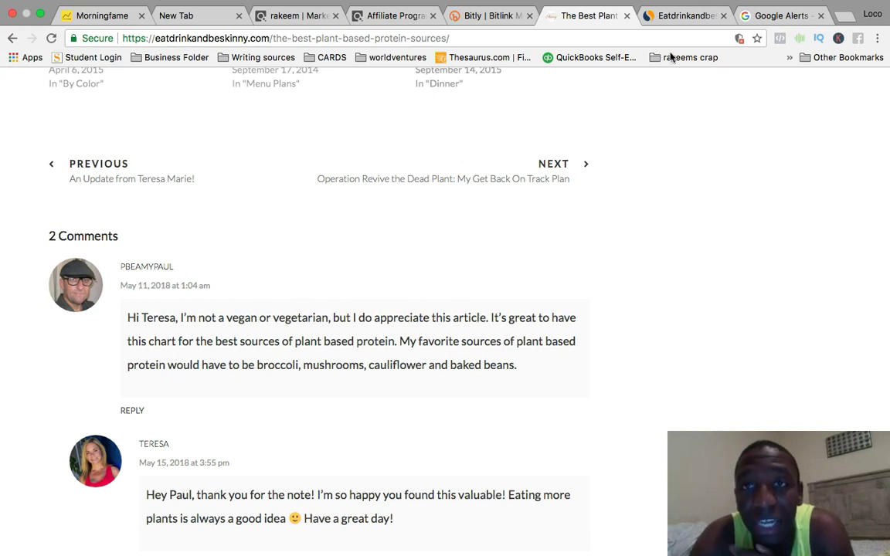
- Switch to the Google Alerts browser tab
{"action": "left_click", "coordinate": [790, 18]}
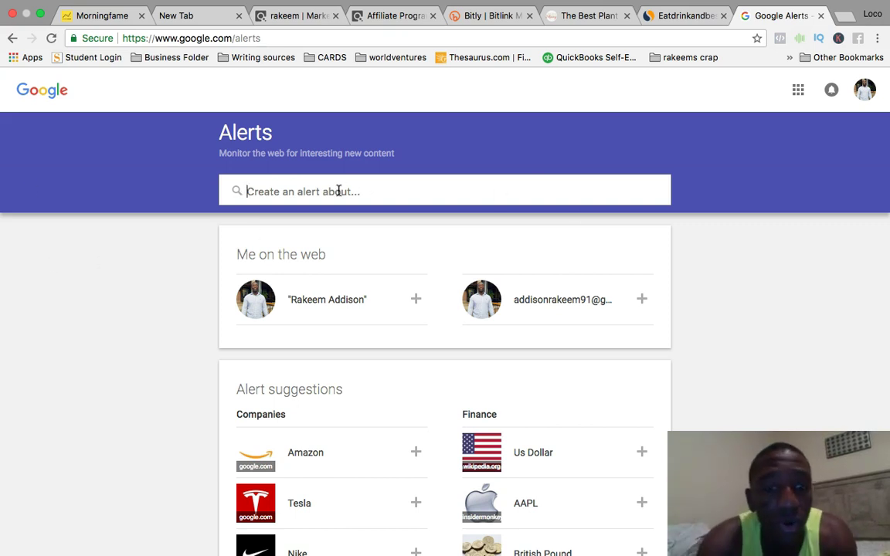
- Enter 'weight loss blogs' as the Google Alerts search term
{"action": "type", "text": "weight l"}
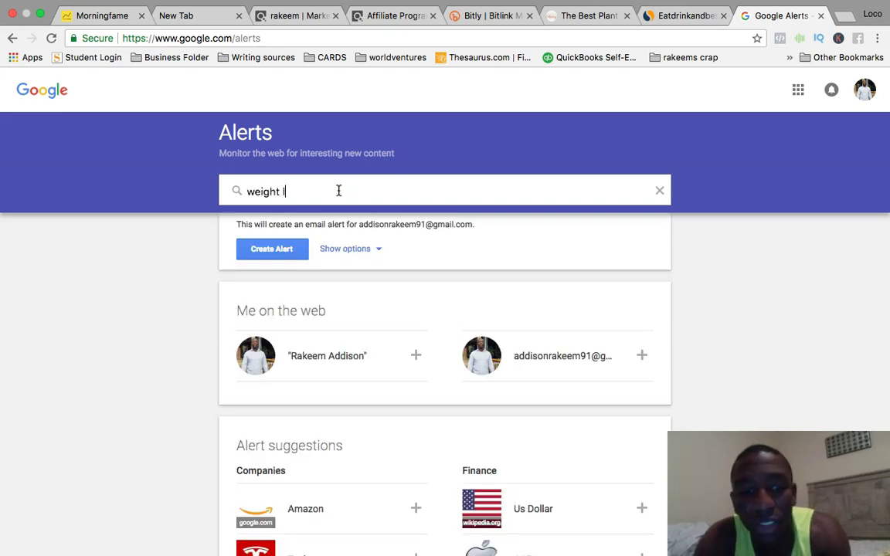
{"action": "type", "text": "oss blogs"}
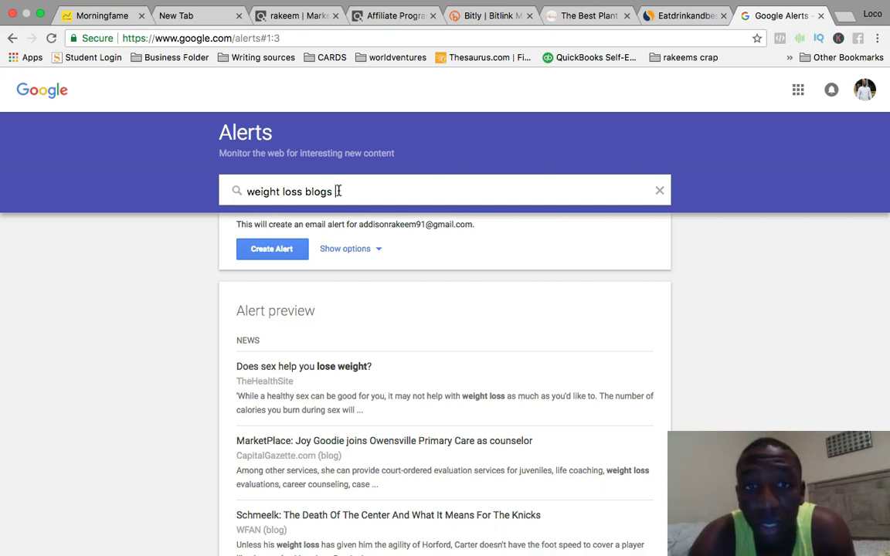
- Set the alert options to at most once a week, only the best results, email delivery
{"action": "left_click", "coordinate": [379, 251]}
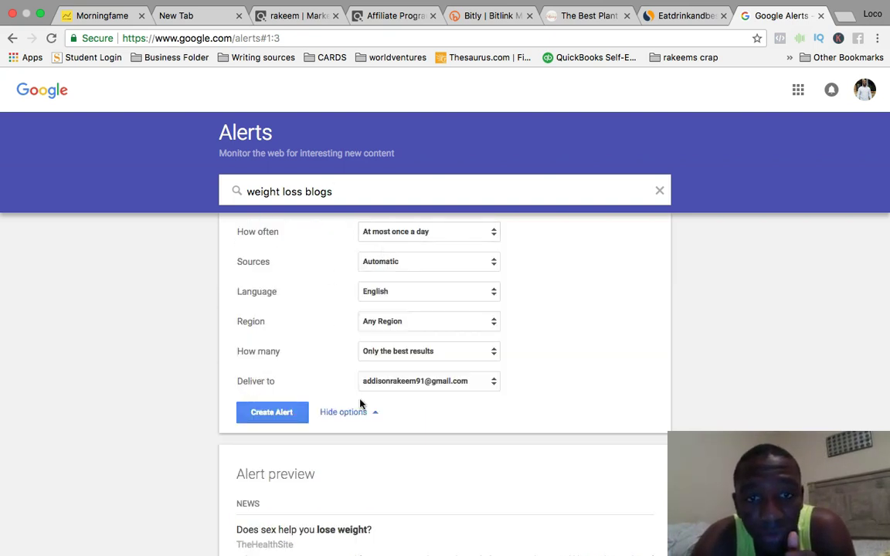
{"action": "left_click", "coordinate": [376, 414]}
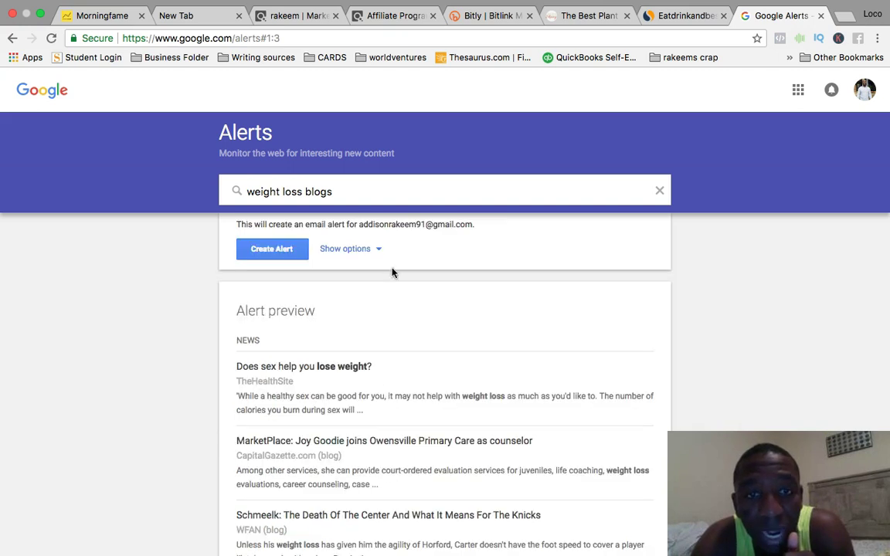
{"action": "left_click", "coordinate": [379, 251]}
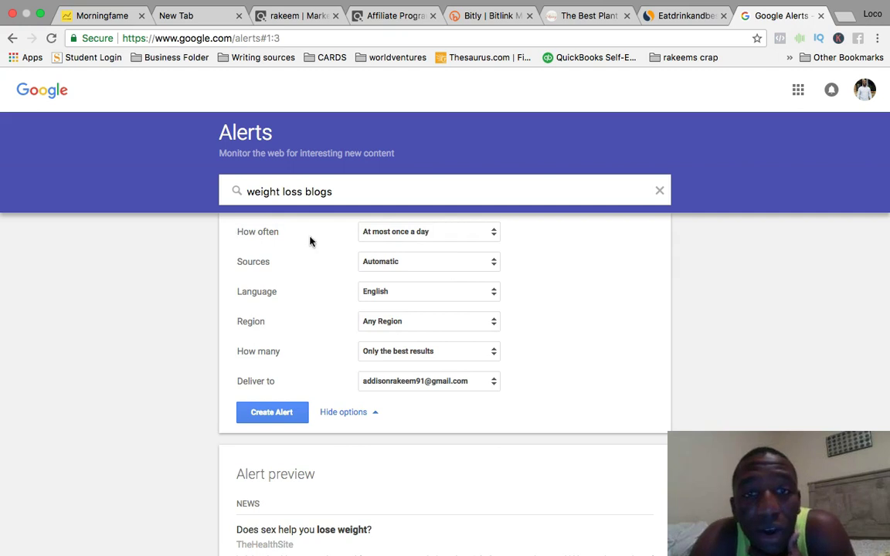
{"action": "left_click", "coordinate": [429, 233]}
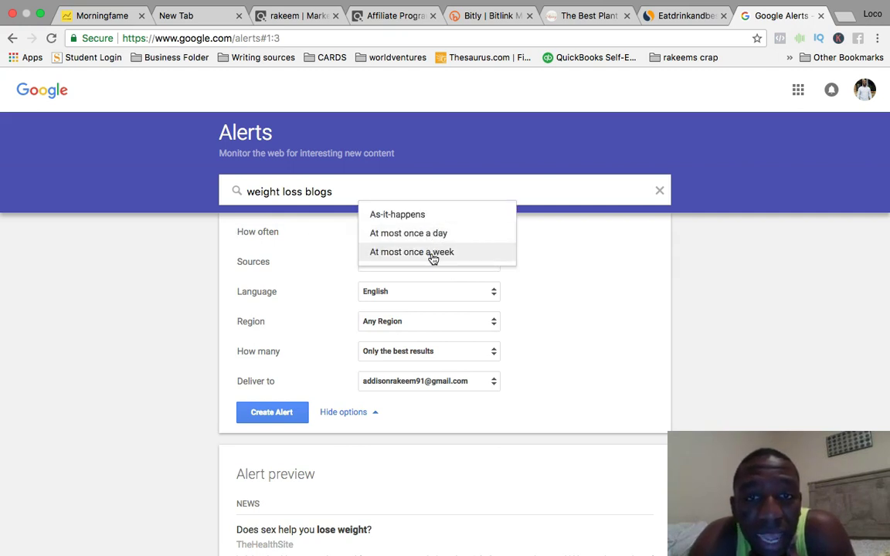
{"action": "left_click", "coordinate": [433, 253]}
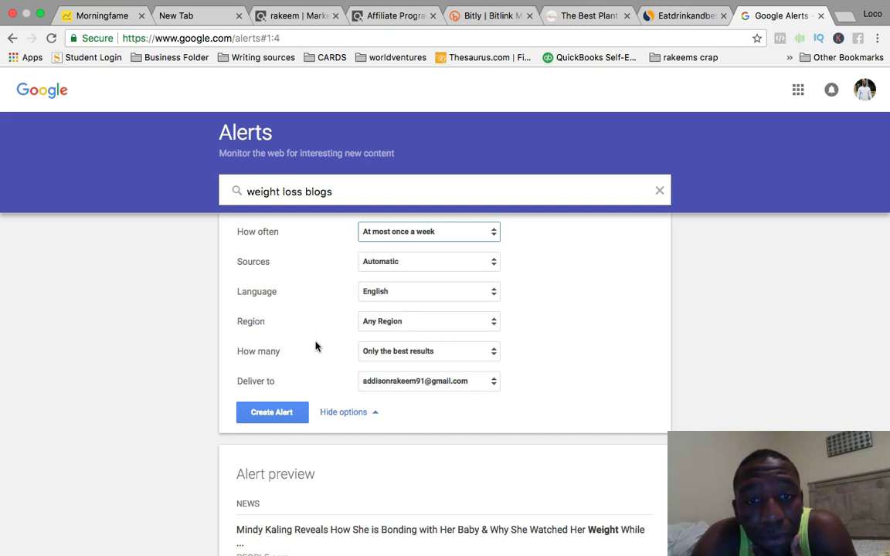
{"action": "left_click", "coordinate": [444, 351]}
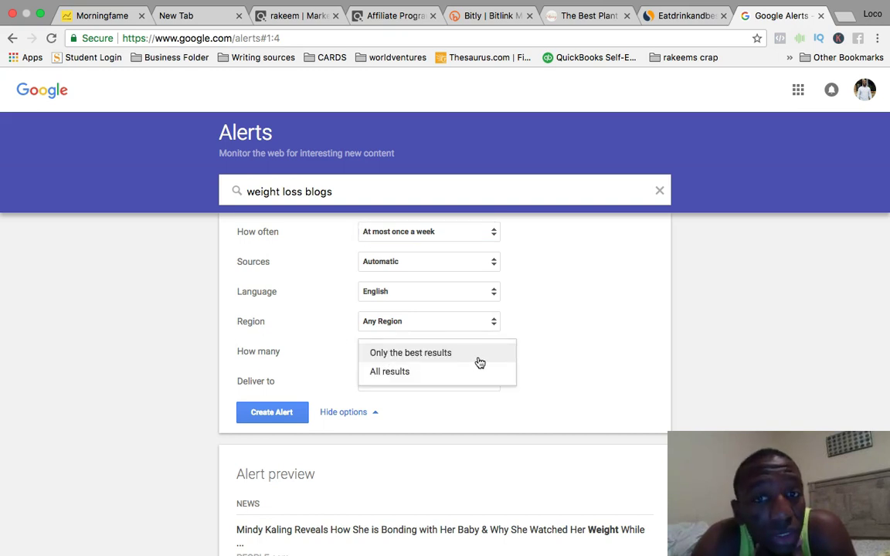
{"action": "left_click", "coordinate": [588, 329]}
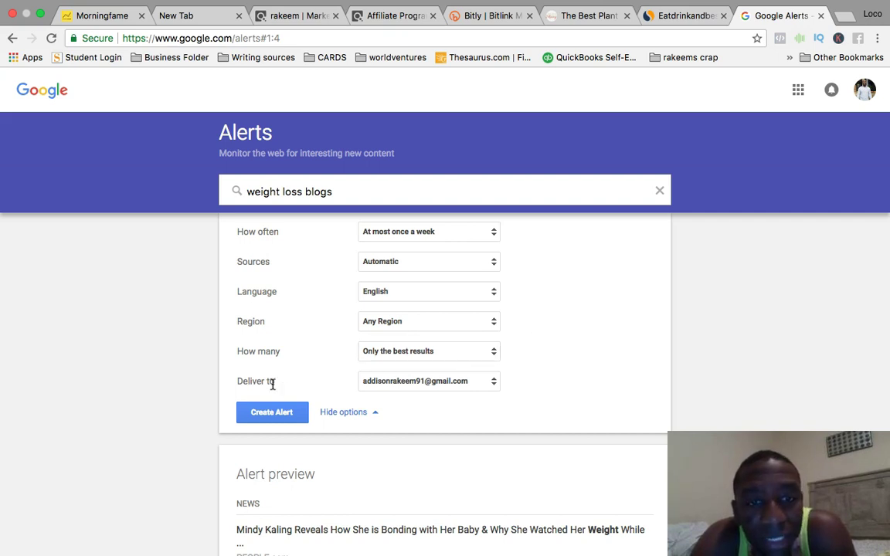
{"action": "left_click", "coordinate": [493, 383]}
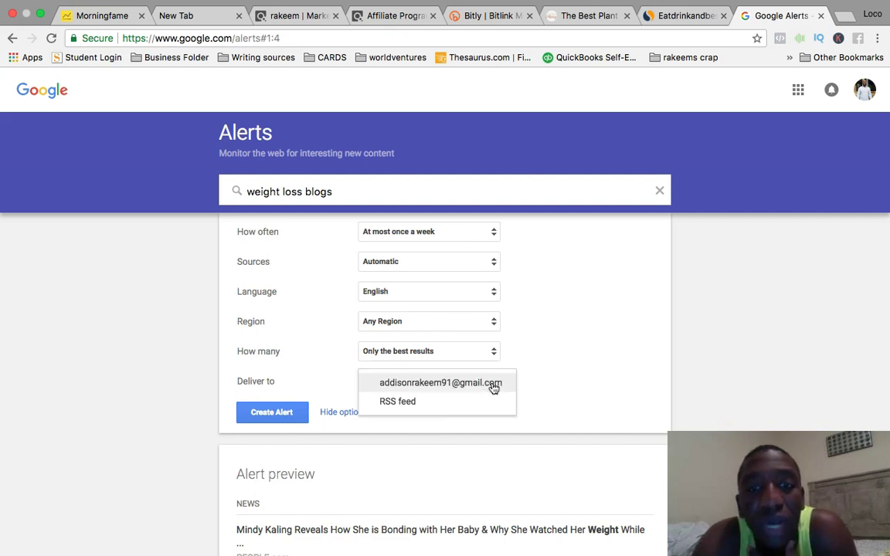
{"action": "left_click", "coordinate": [624, 284]}
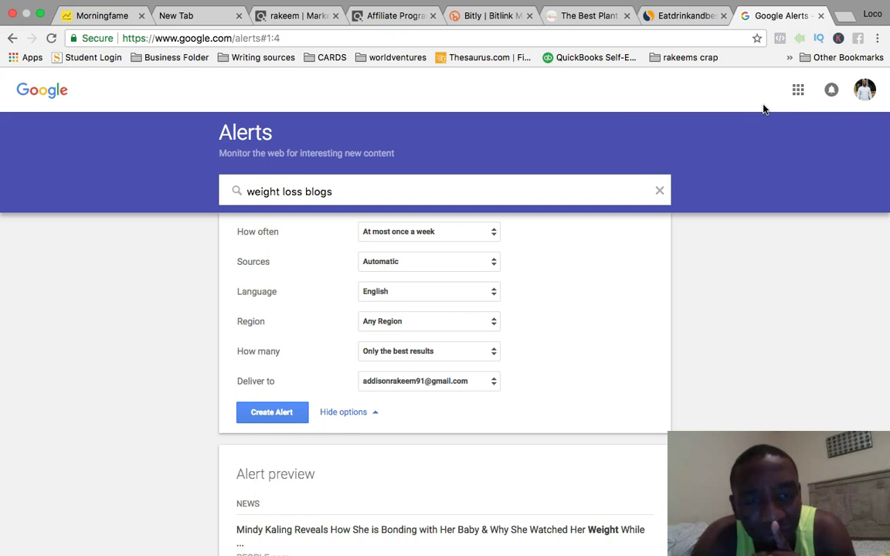
- View eatdrinkandbeskinny.com's desktop traffic sources in SimilarWeb: Search 65.73%, Direct 32.22%
{"action": "left_click", "coordinate": [689, 17]}
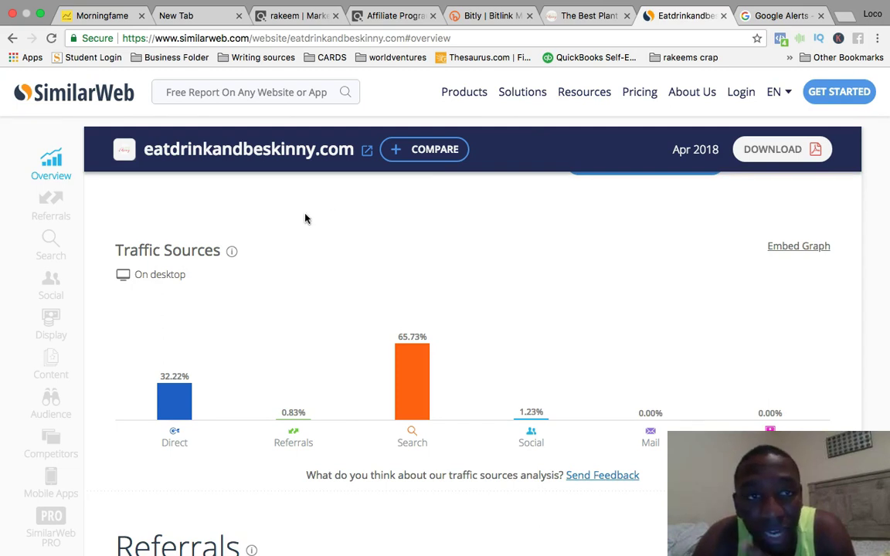
{"action": "left_click", "coordinate": [574, 17]}
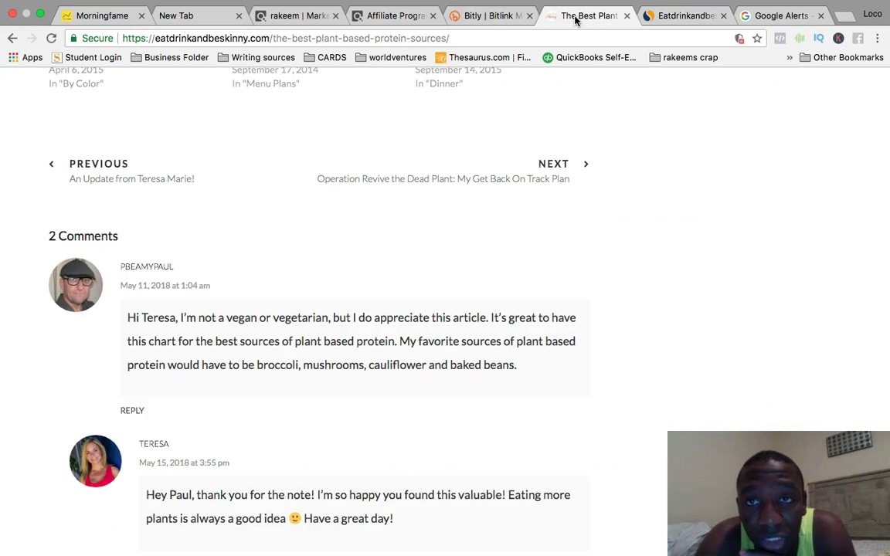
{"action": "left_click", "coordinate": [662, 22]}
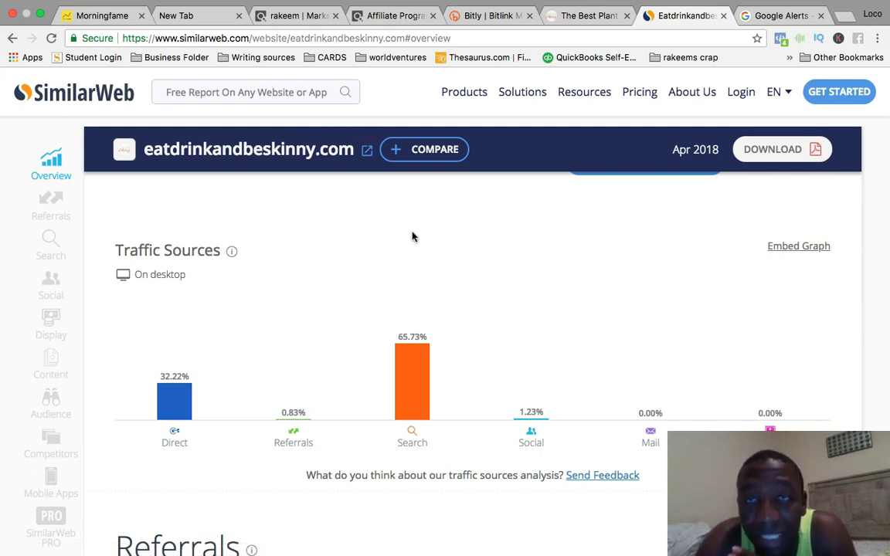
{"action": "scroll", "coordinate": [413, 237], "scroll_direction": "down", "scroll_amount": 1}
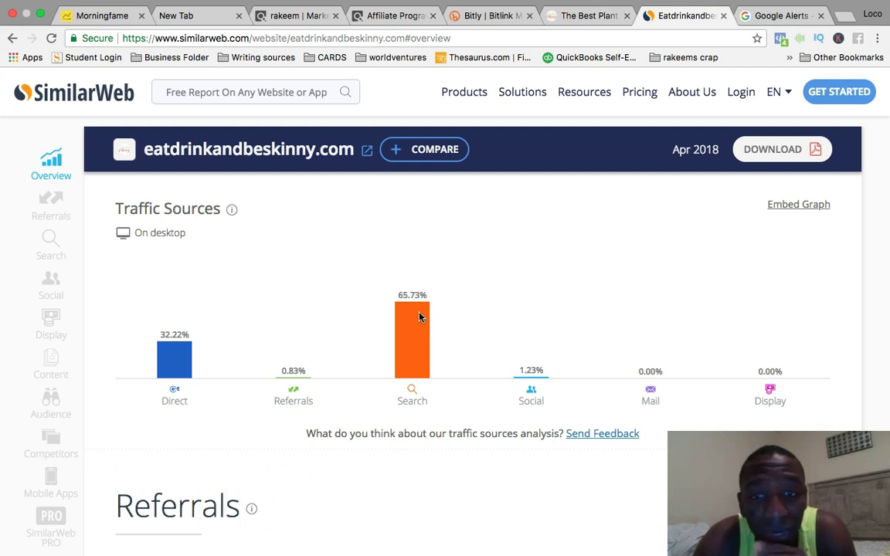
- Scroll to the blog's top 5 organic keywords, led by '30 day diet challen…' at 9.09%
{"action": "scroll", "coordinate": [419, 317], "scroll_direction": "down", "scroll_amount": 5}
{"action": "scroll", "coordinate": [420, 317], "scroll_direction": "down", "scroll_amount": 2}
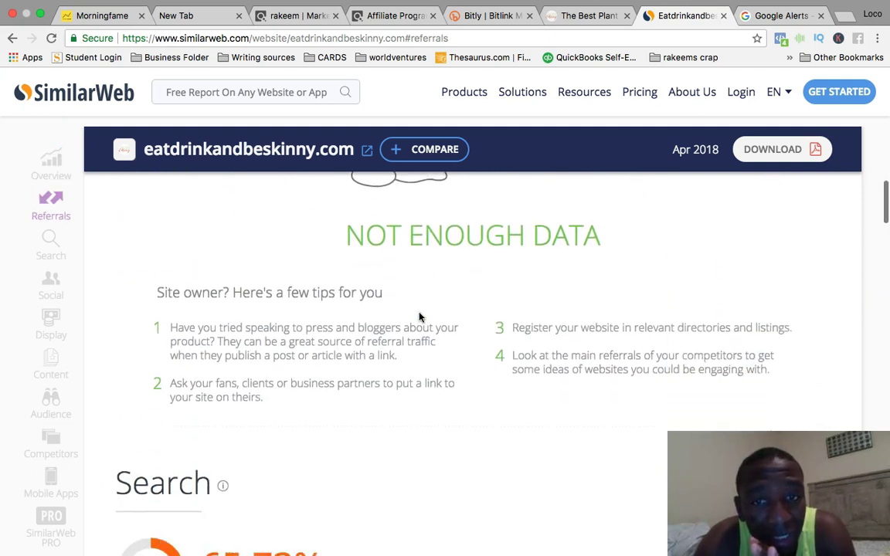
{"action": "scroll", "coordinate": [420, 316], "scroll_direction": "up", "scroll_amount": 2}
{"action": "scroll", "coordinate": [420, 317], "scroll_direction": "down", "scroll_amount": 4}
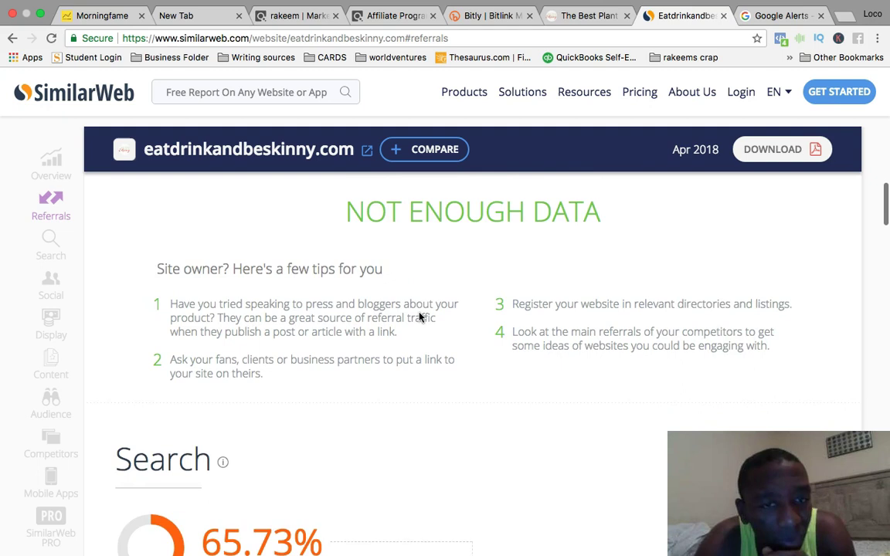
{"action": "scroll", "coordinate": [420, 317], "scroll_direction": "down", "scroll_amount": 3}
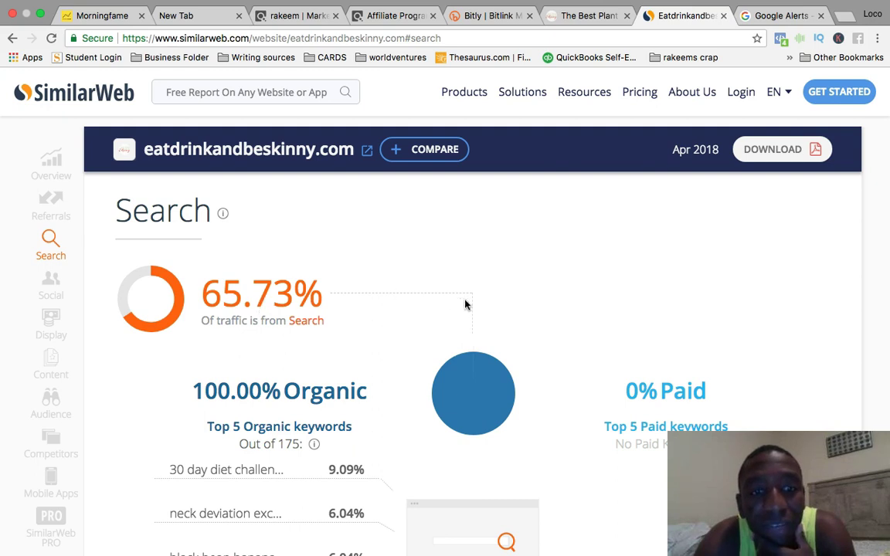
{"action": "scroll", "coordinate": [477, 312], "scroll_direction": "down", "scroll_amount": 3}
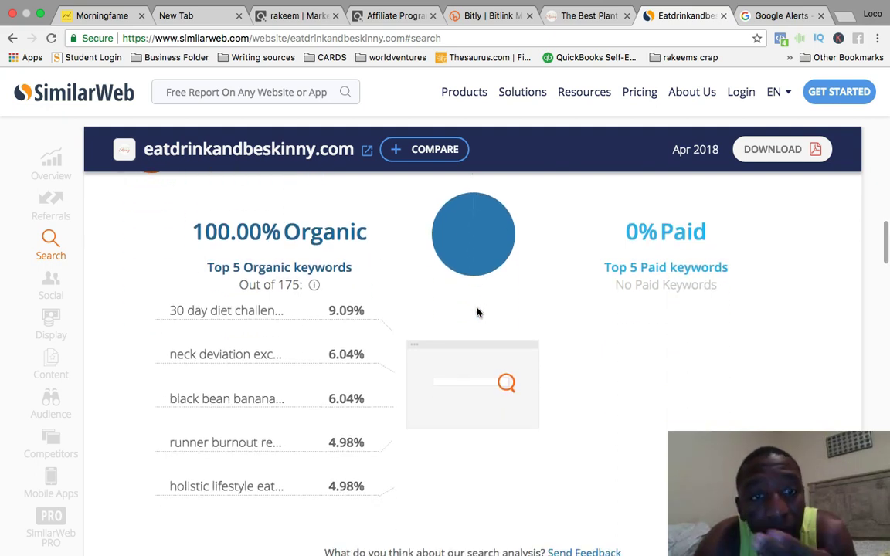